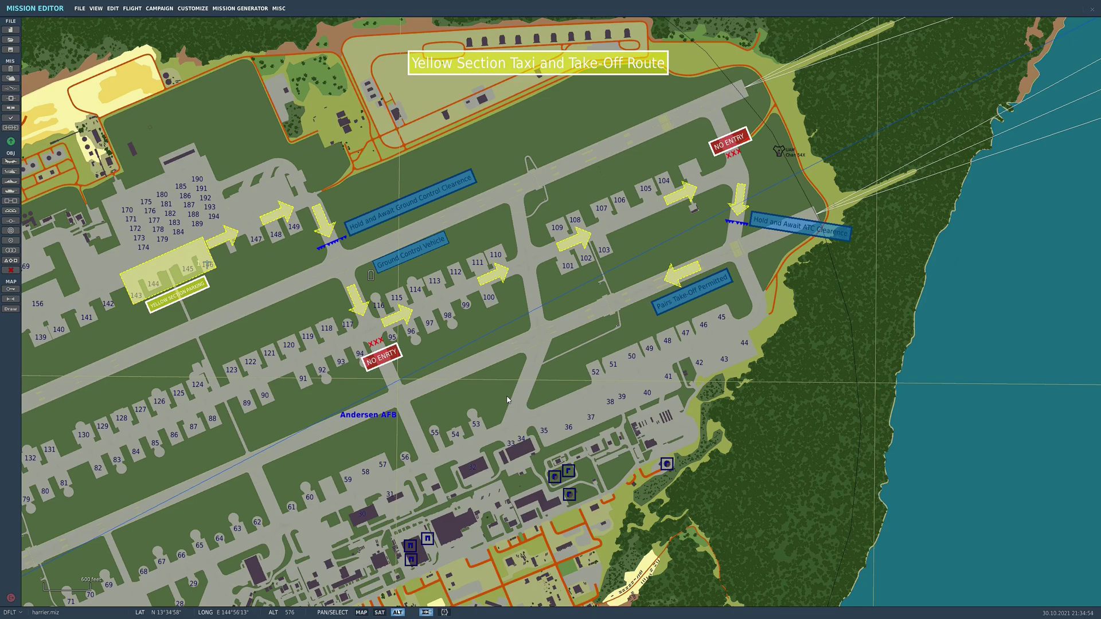
Step: Open the drawing tools for the map and make Author the active layer
{"action": "left_click", "coordinate": [10, 310]}
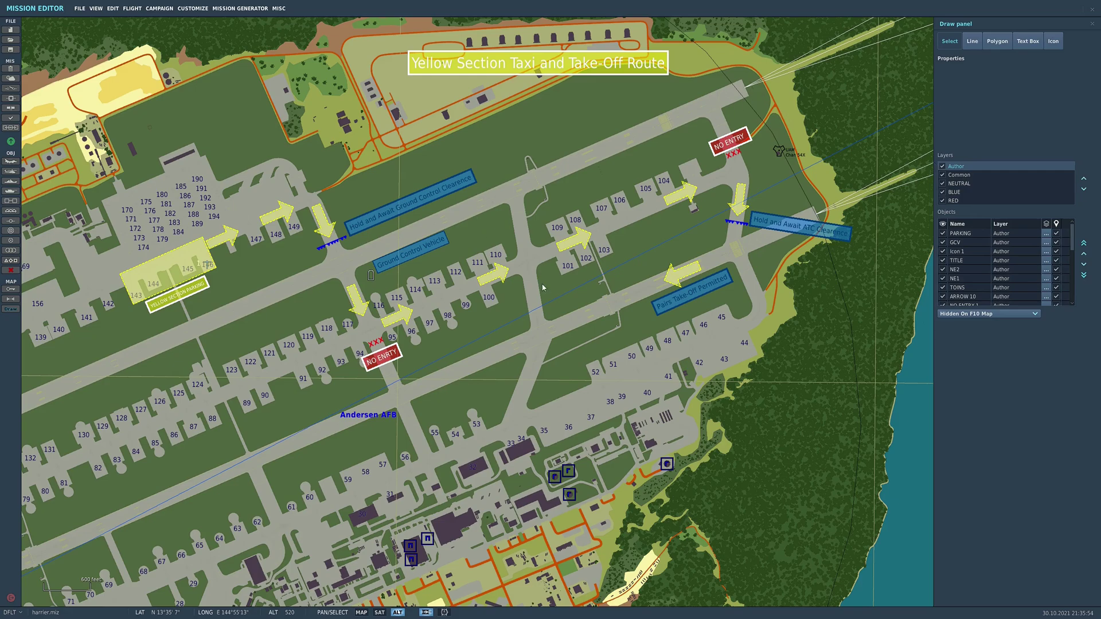
{"action": "left_click", "coordinate": [955, 184]}
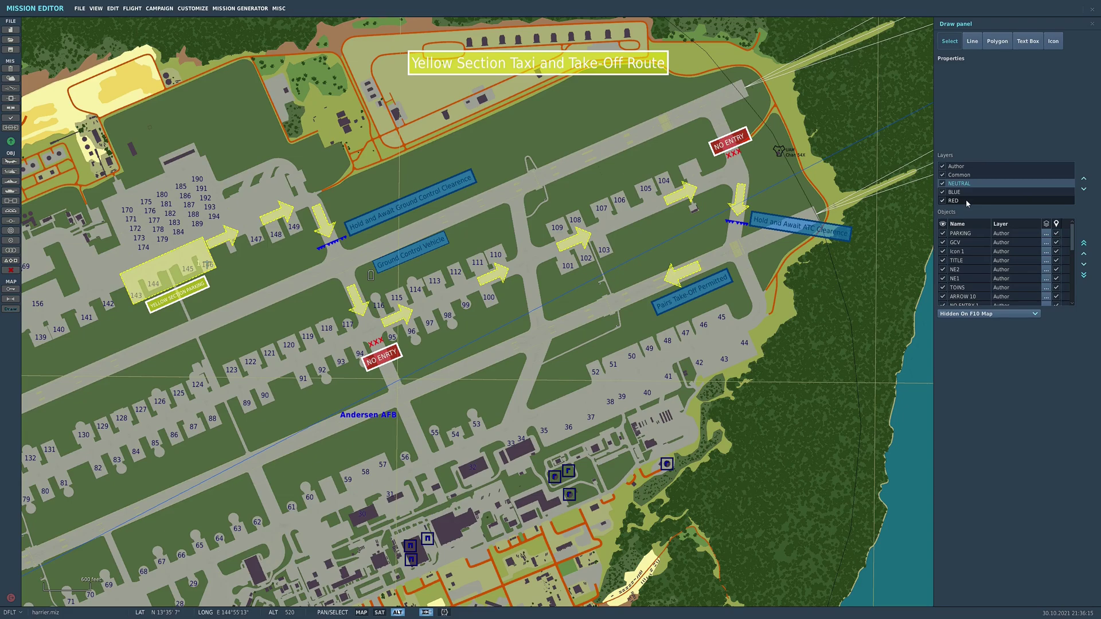
{"action": "left_click", "coordinate": [962, 176]}
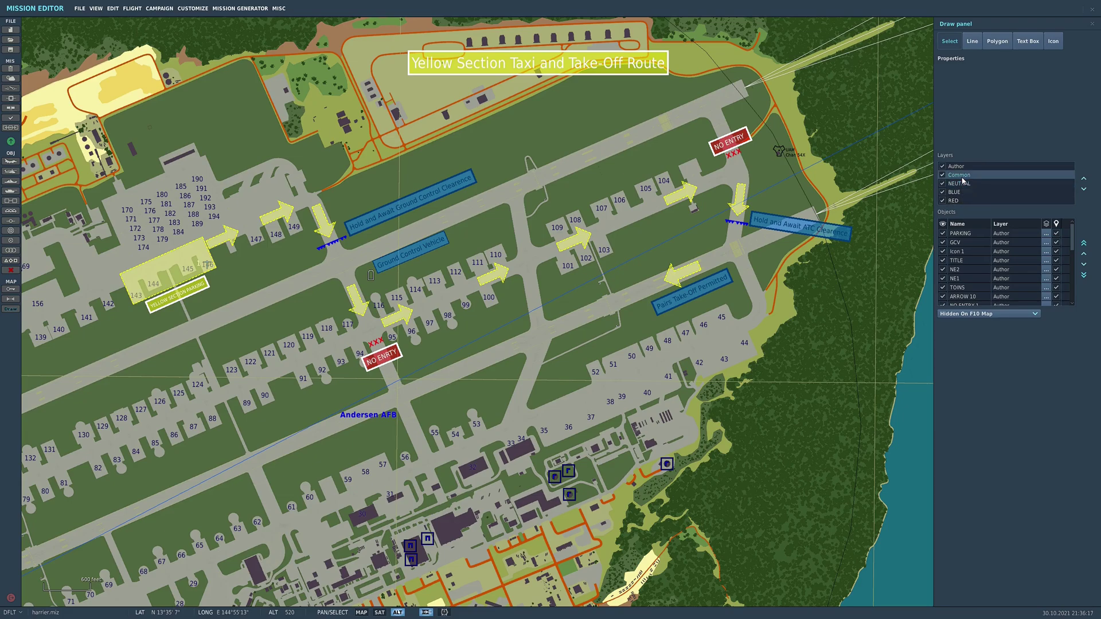
{"action": "left_click", "coordinate": [958, 167]}
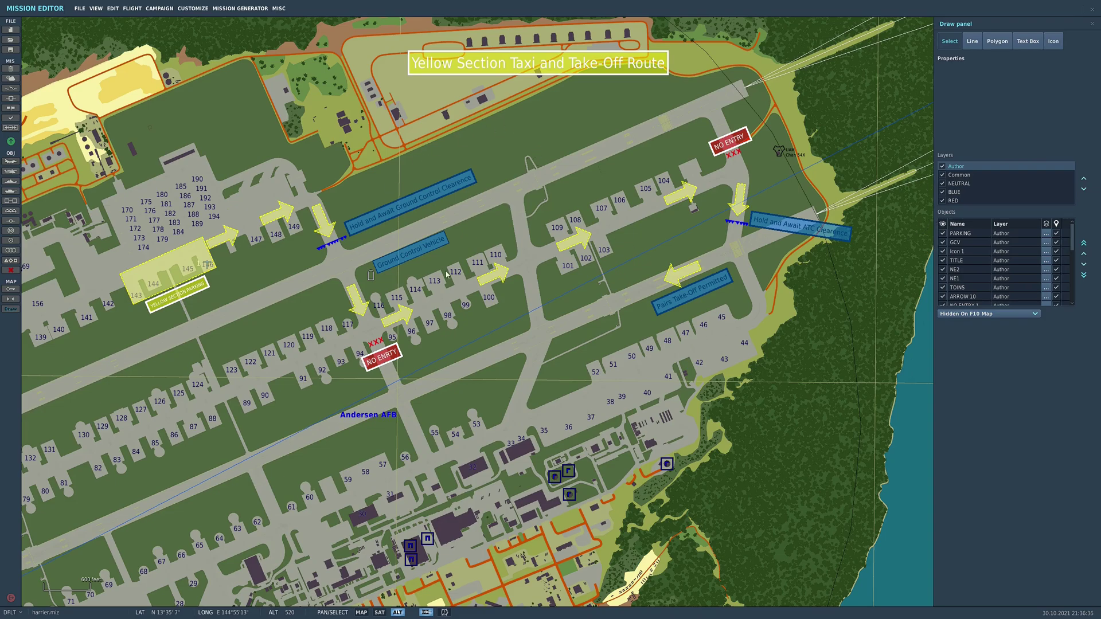
Step: Move the PARKING object down one place in the drawing order and back up again
{"action": "left_click", "coordinate": [1010, 234]}
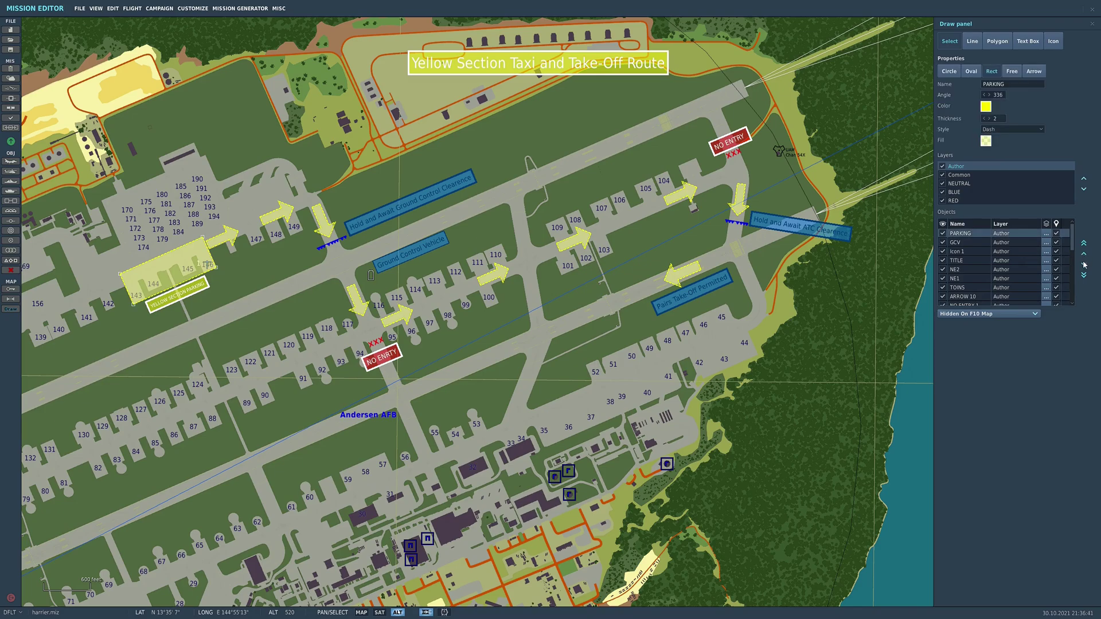
{"action": "left_click", "coordinate": [1084, 265]}
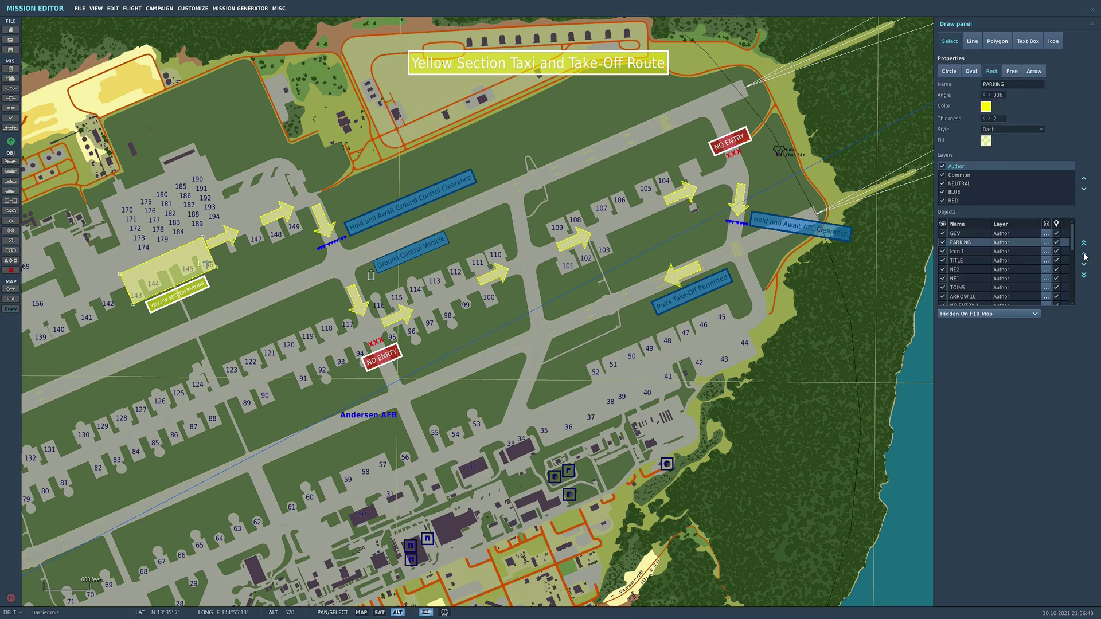
{"action": "left_click", "coordinate": [1084, 256]}
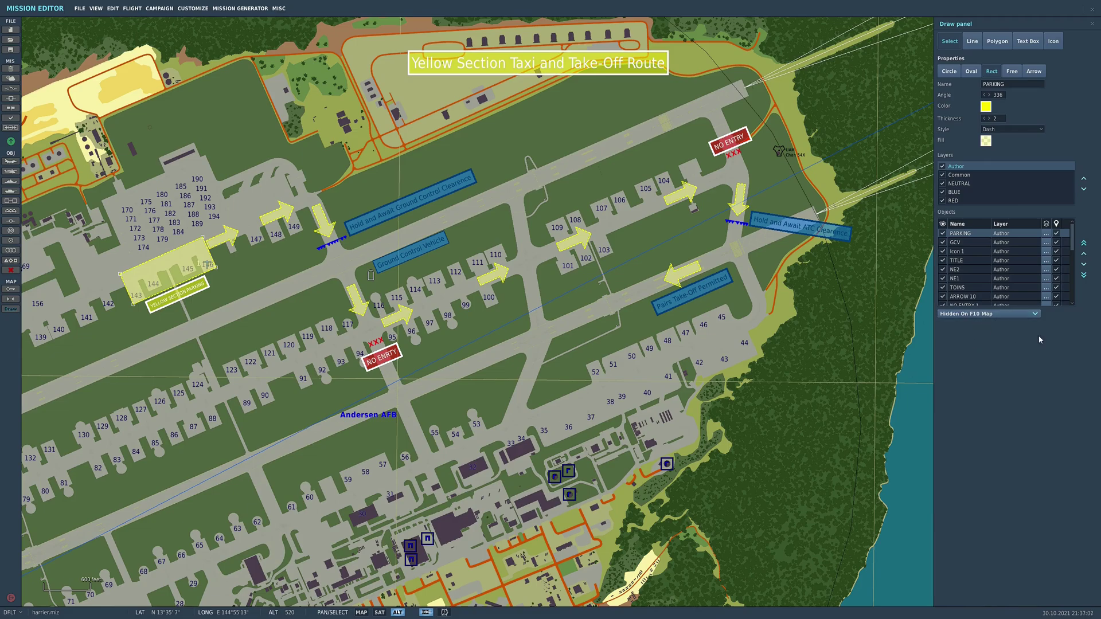
Step: Show the PARKING object's Hidden On F10 Map options and toggle the SPECTATOR setting for the red and blue coalitions
{"action": "left_click", "coordinate": [1026, 314]}
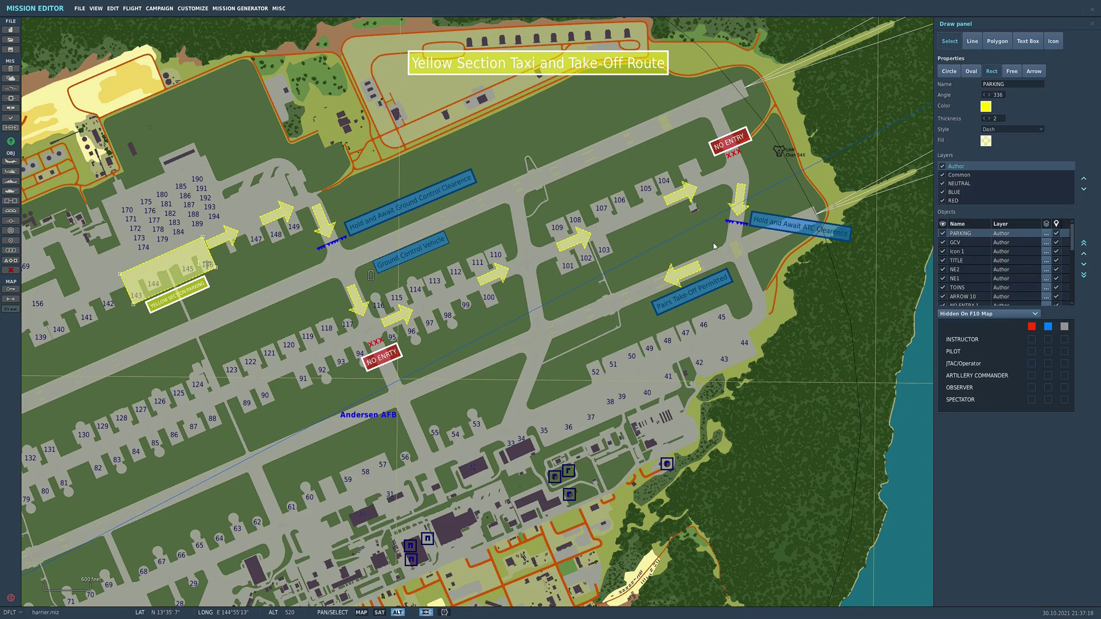
{"action": "left_click", "coordinate": [1031, 400]}
{"action": "left_click", "coordinate": [1048, 400]}
{"action": "left_click", "coordinate": [1031, 400]}
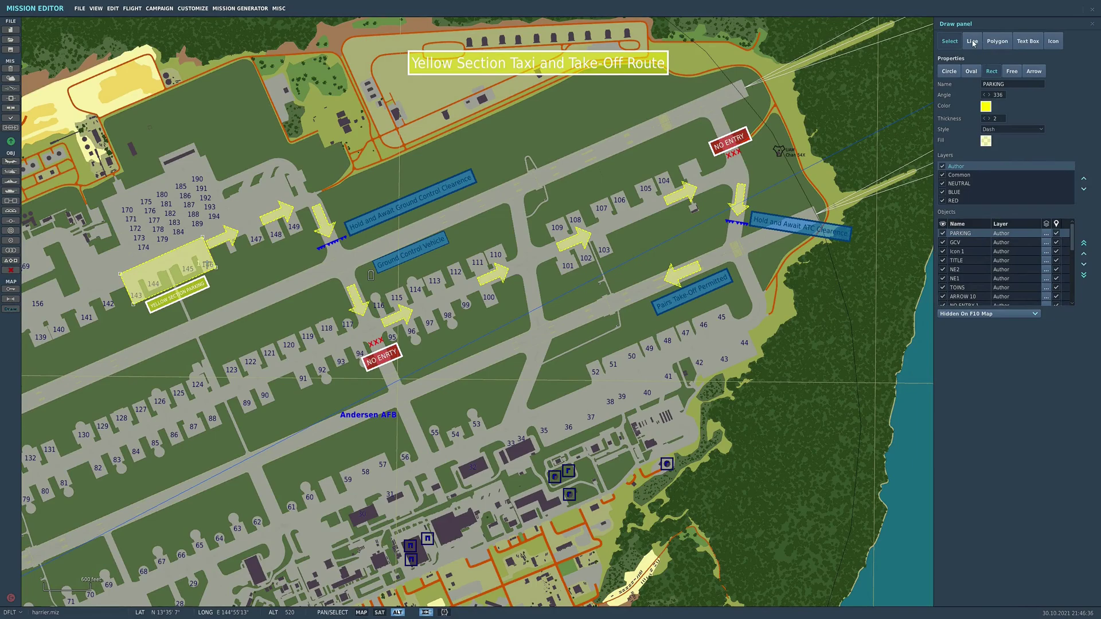
Step: Draw an open, solid red multi-segment line with six points around the northern taxiways and delete it
{"action": "left_click", "coordinate": [973, 44]}
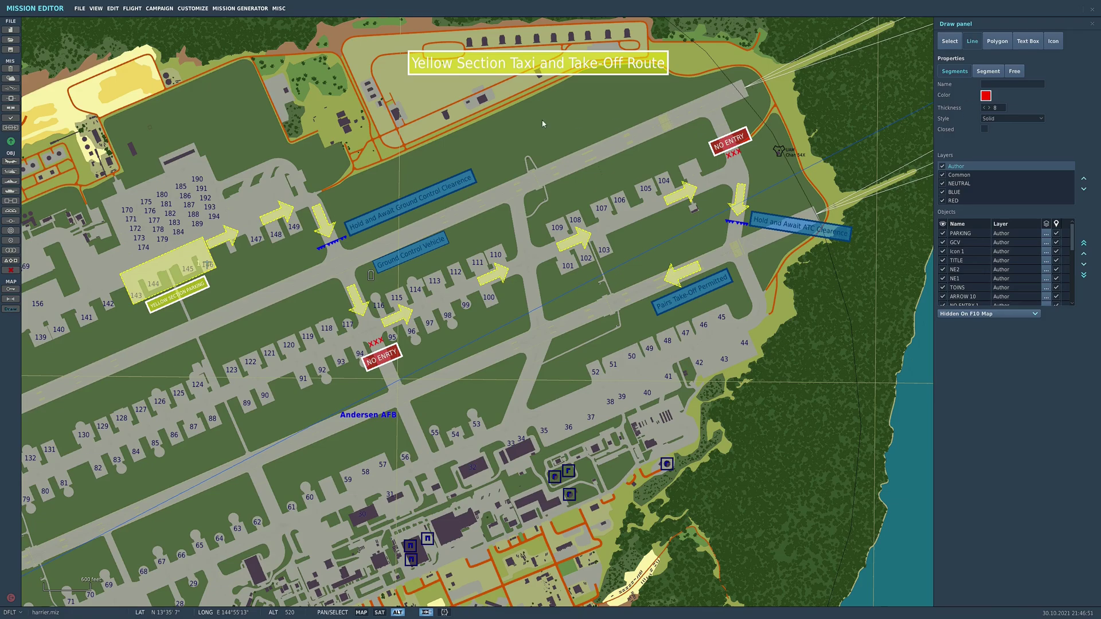
{"action": "left_click", "coordinate": [273, 133]}
{"action": "left_click", "coordinate": [274, 304]}
{"action": "left_click", "coordinate": [583, 278]}
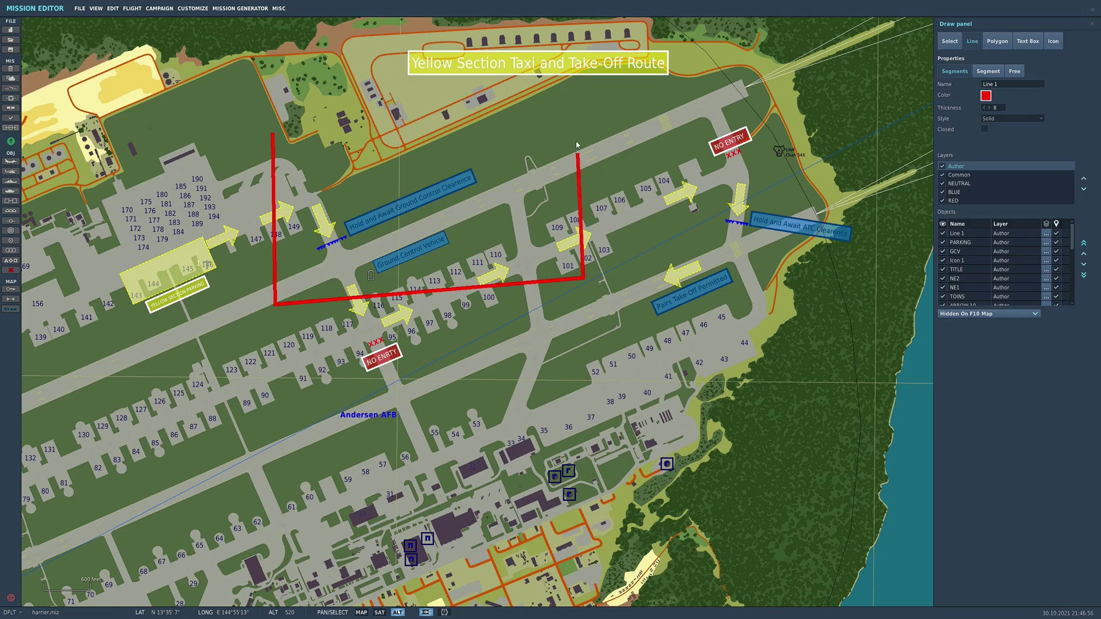
{"action": "left_click", "coordinate": [575, 105]}
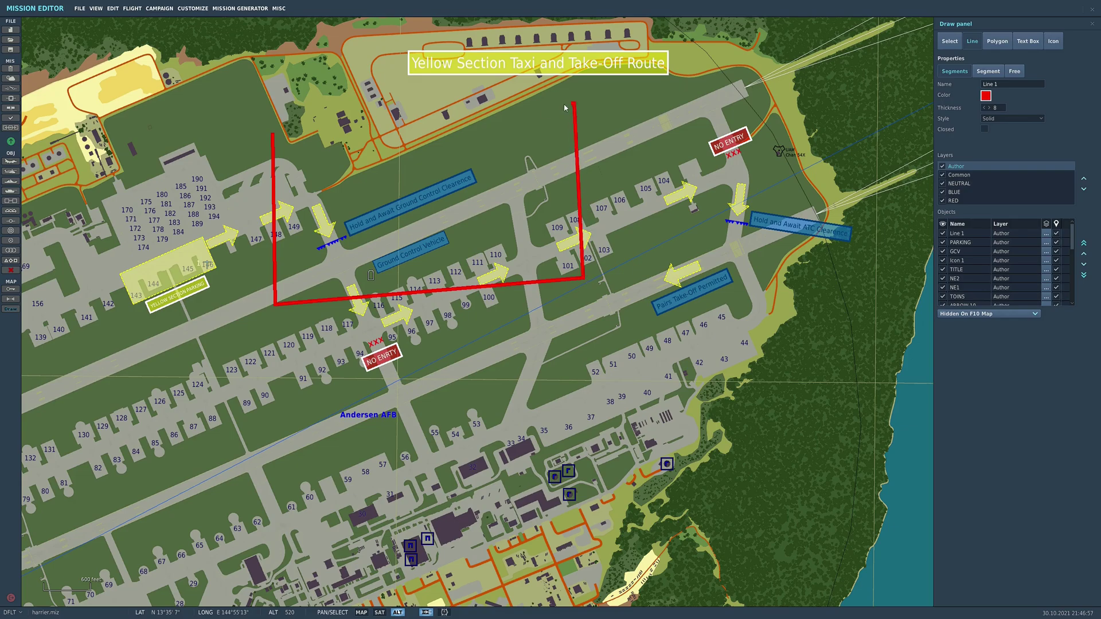
{"action": "left_click", "coordinate": [272, 130]}
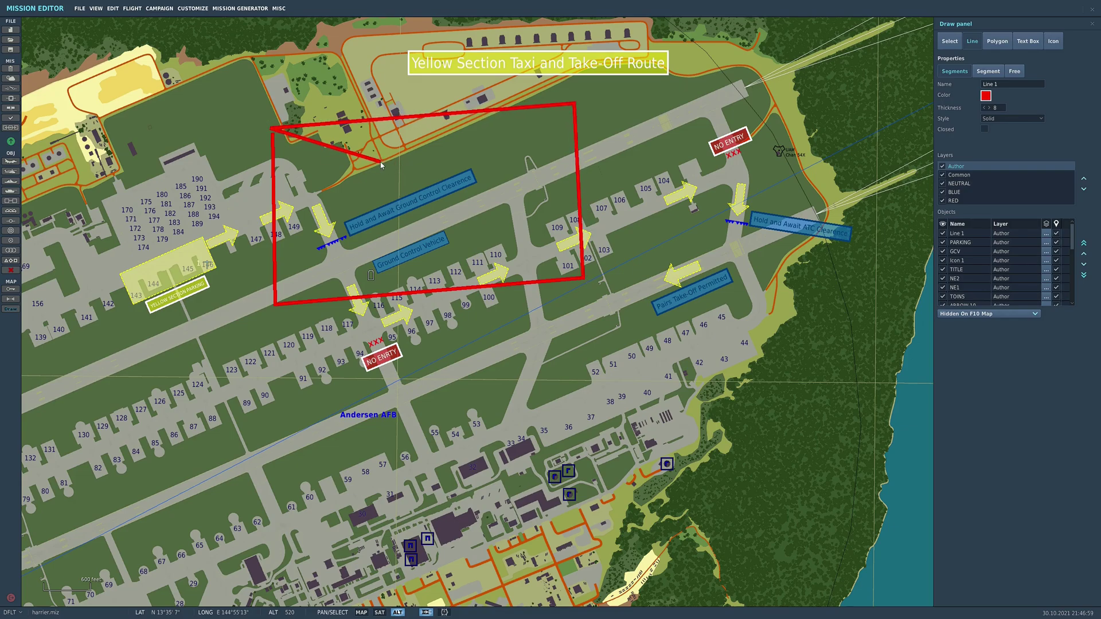
{"action": "double_click", "coordinate": [380, 162]}
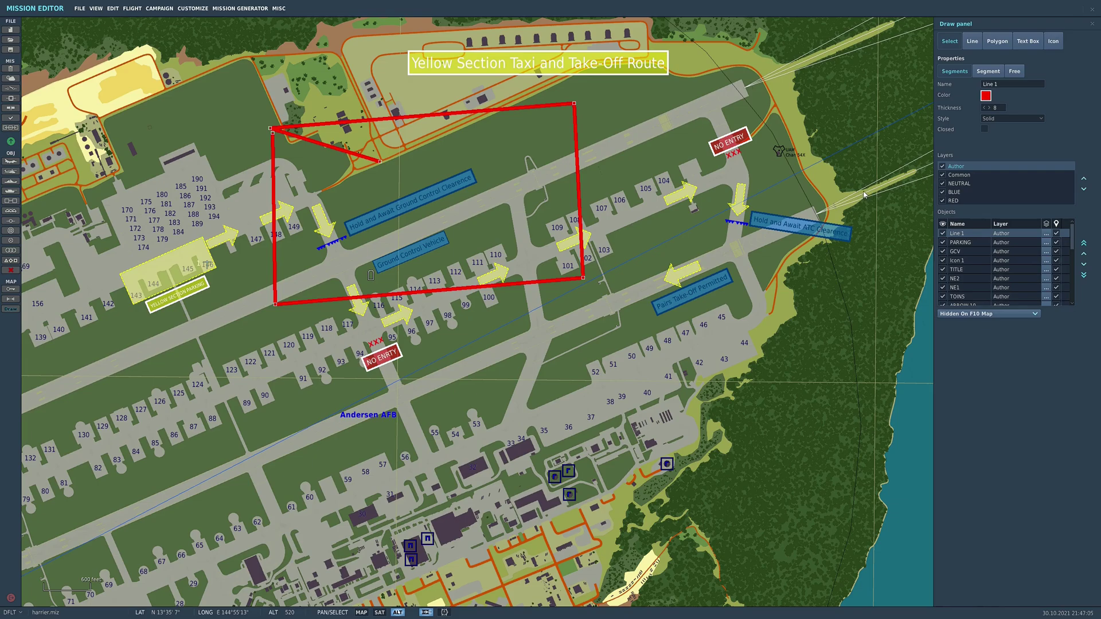
{"action": "key", "text": "Delete"}
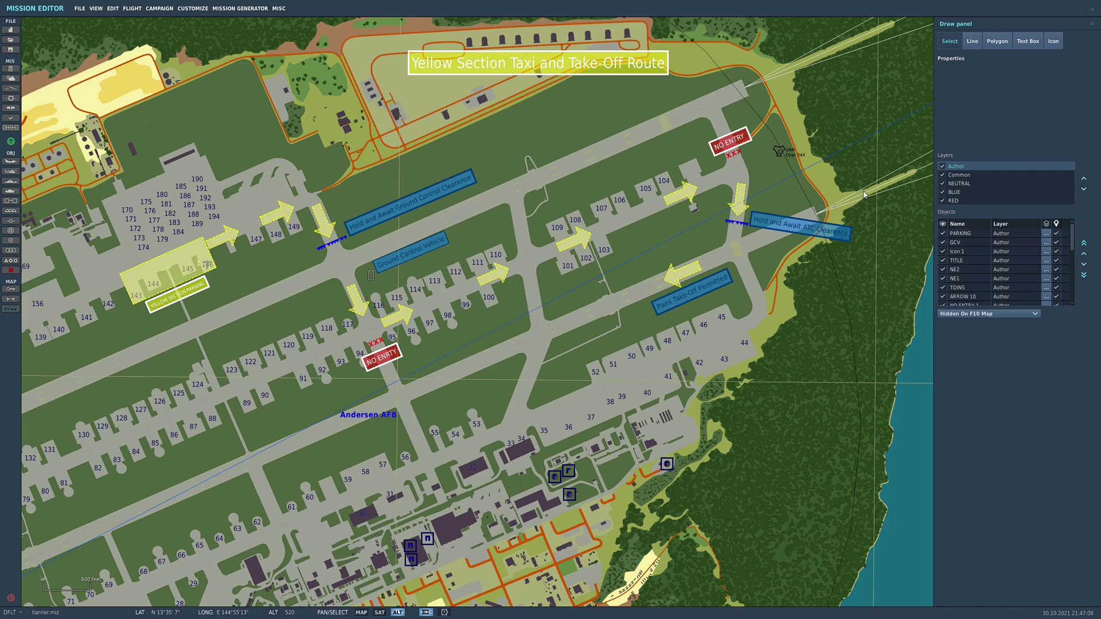
Step: Draw a closed, solid red multi-segment line with six corners around the northern taxiways and delete it
{"action": "left_click", "coordinate": [972, 41]}
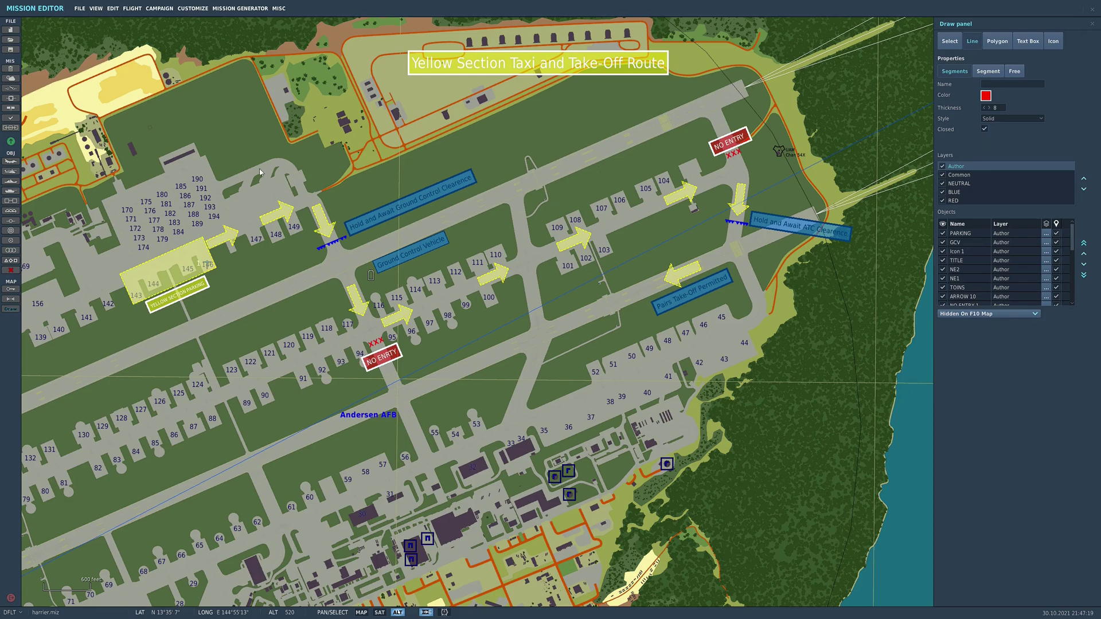
{"action": "left_click", "coordinate": [255, 150]}
{"action": "left_click", "coordinate": [253, 328]}
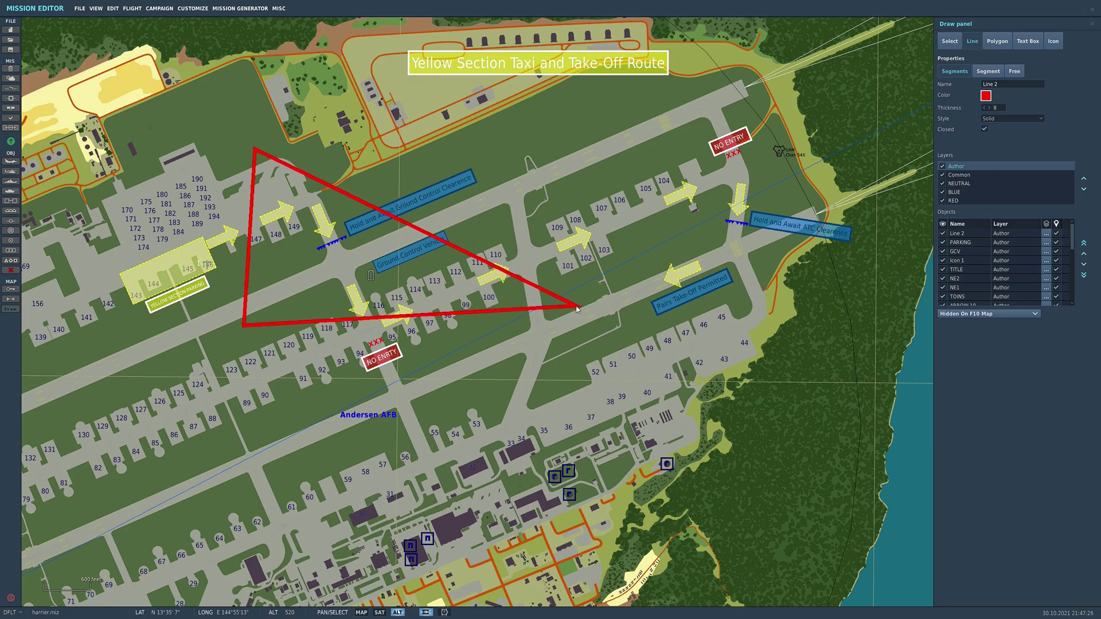
{"action": "left_click", "coordinate": [595, 311]}
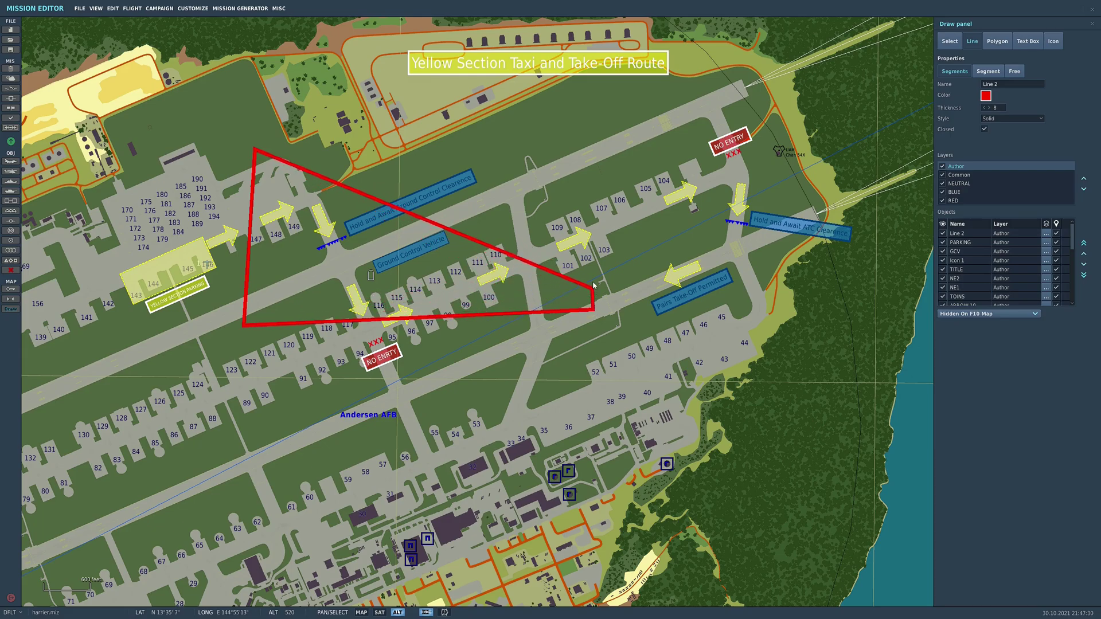
{"action": "left_click", "coordinate": [583, 135]}
{"action": "left_click", "coordinate": [502, 173]}
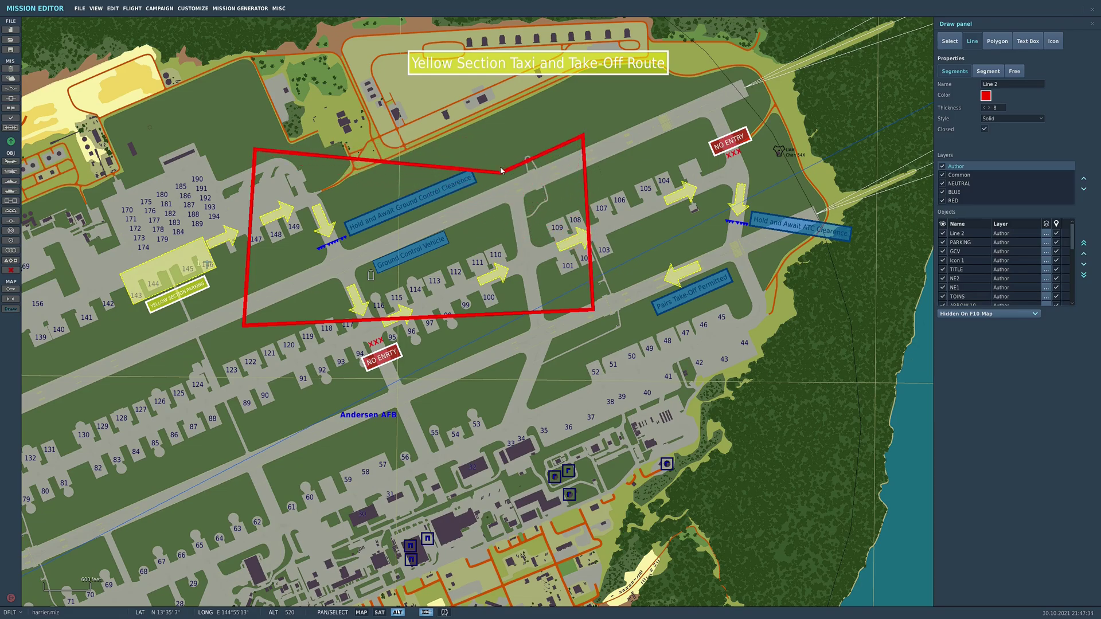
{"action": "double_click", "coordinate": [460, 104]}
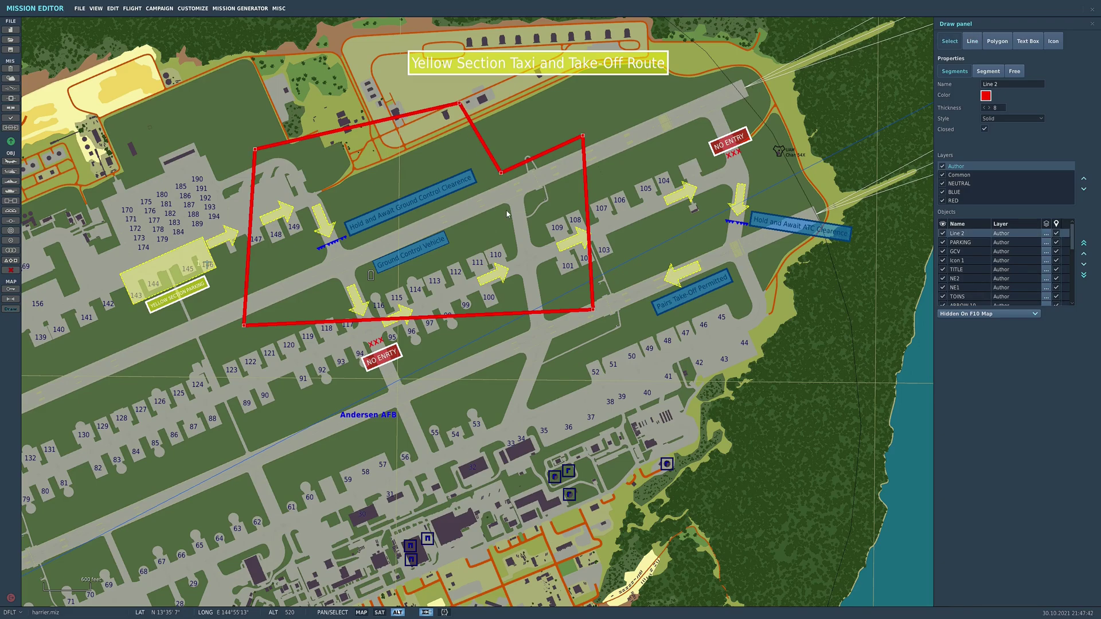
{"action": "key", "text": "Delete"}
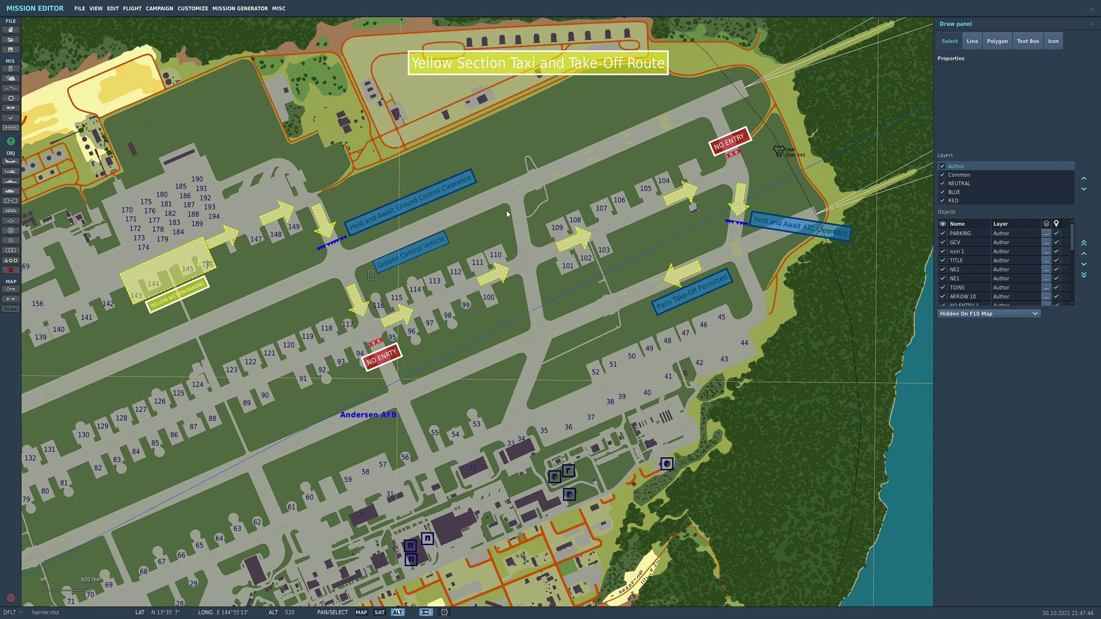
Step: Draw a vertical solid red single-segment line across the middle of the airfield and delete it
{"action": "left_click", "coordinate": [972, 41]}
{"action": "left_click", "coordinate": [984, 129]}
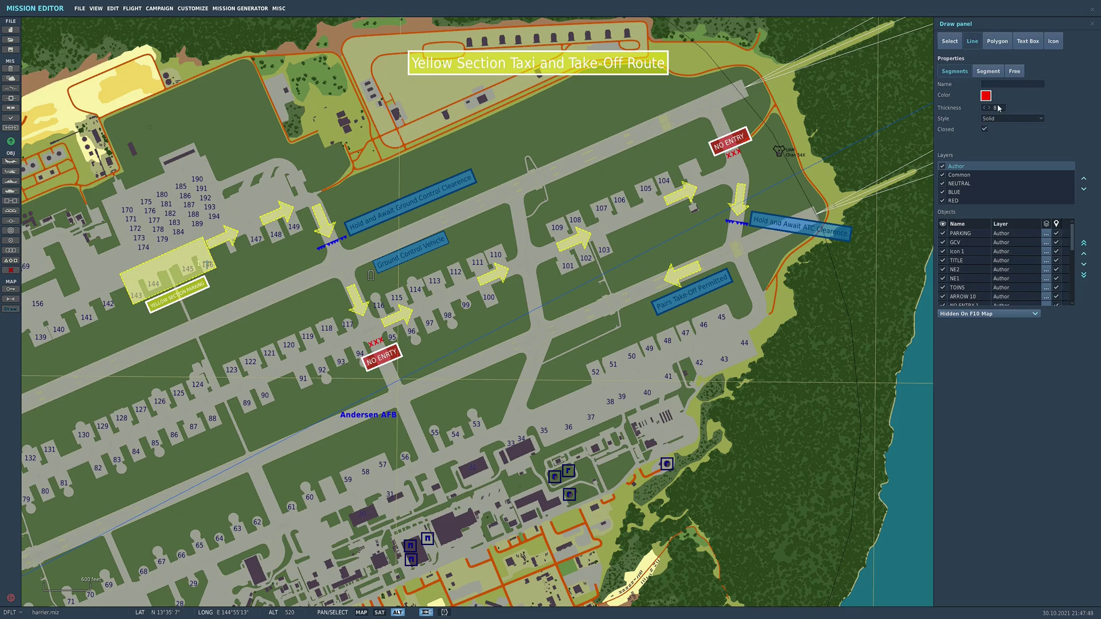
{"action": "left_click", "coordinate": [990, 73]}
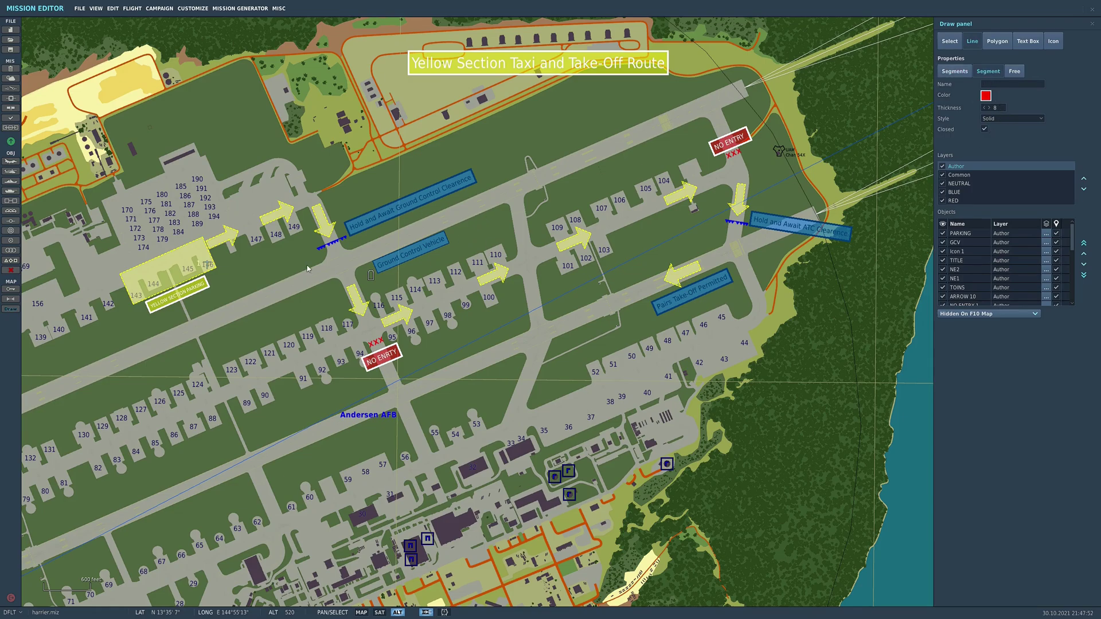
{"action": "left_click_drag", "start_coordinate": [518, 115], "coordinate": [520, 316]}
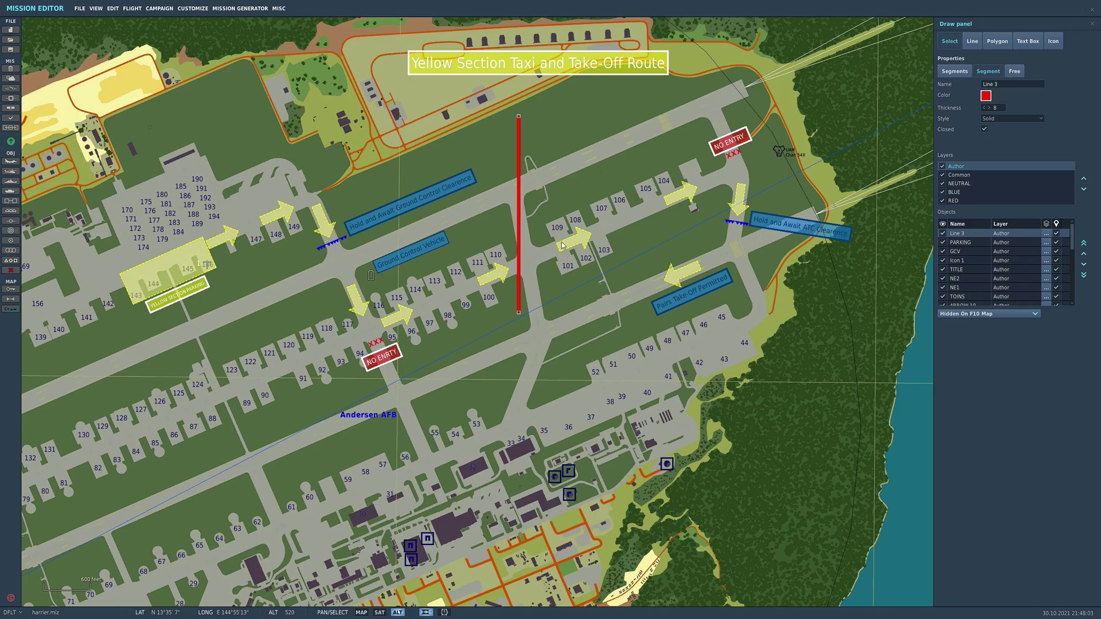
{"action": "key", "text": "Delete"}
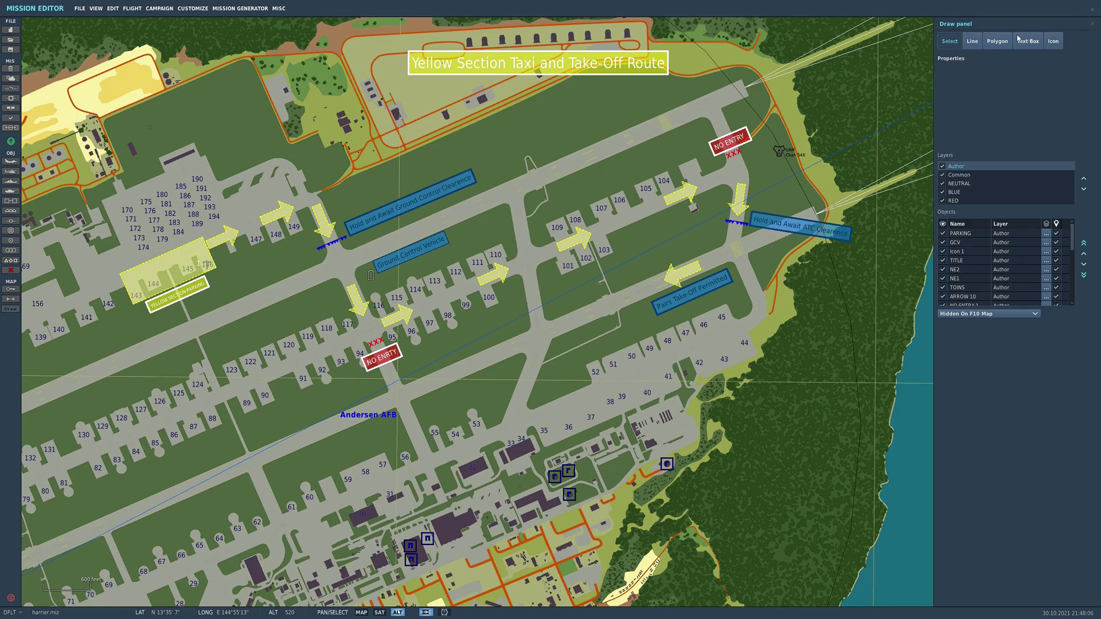
Step: Draw a red freehand line past the yellow section parking, pull several of its points southeast and south to reshape it, and delete the line
{"action": "left_click", "coordinate": [973, 45]}
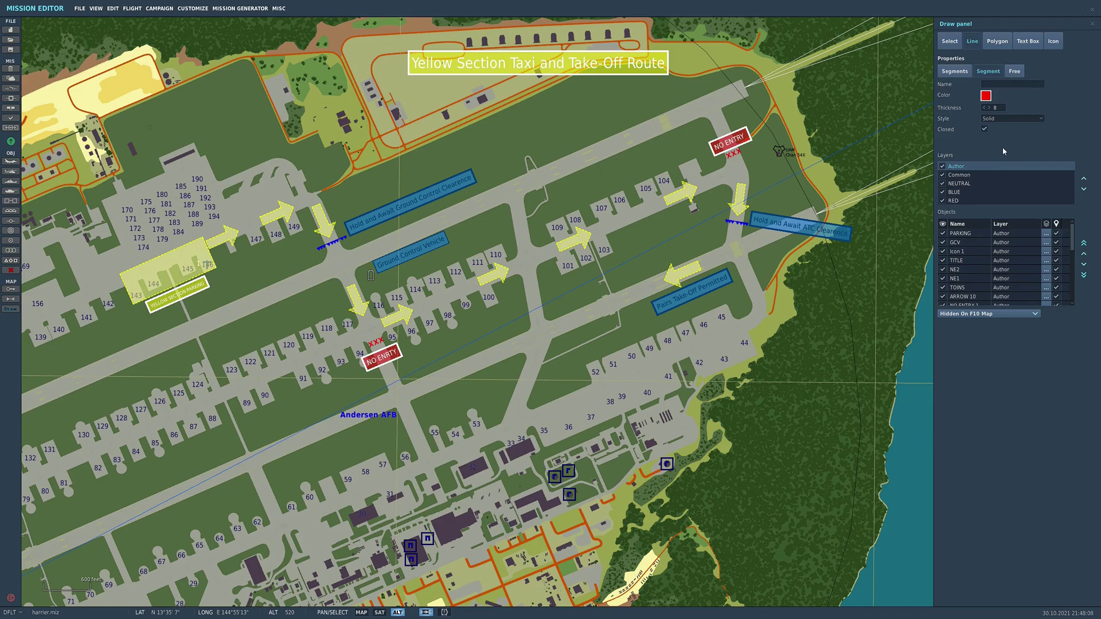
{"action": "left_click", "coordinate": [1014, 72]}
{"action": "left_click_drag", "start_coordinate": [259, 146], "coordinate": [190, 331]}
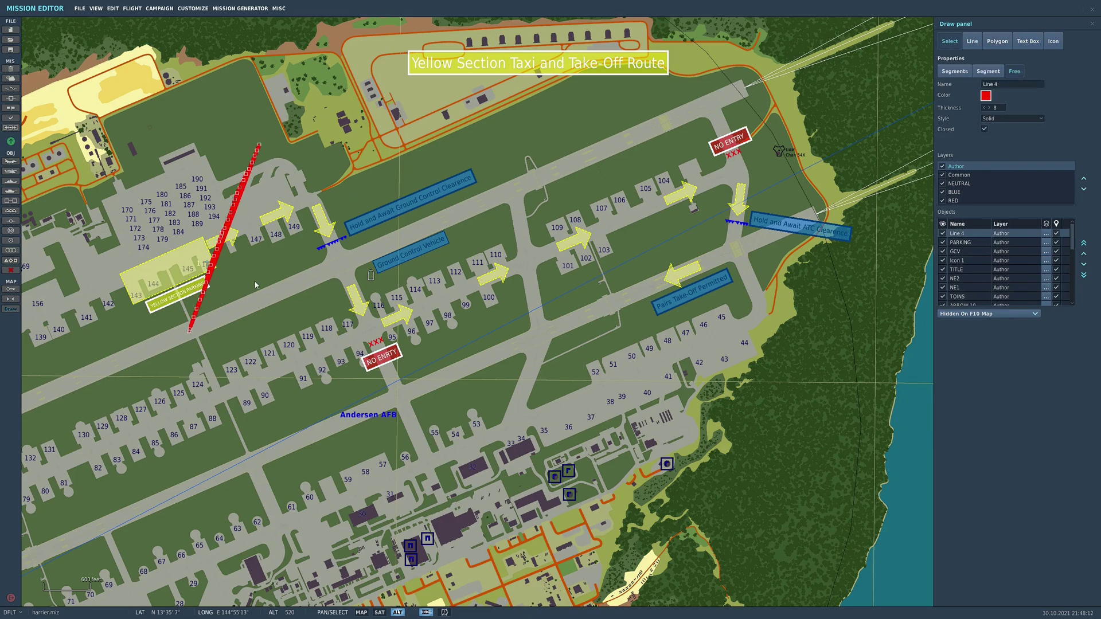
{"action": "mouse_move", "coordinate": [228, 225]}
{"action": "left_mouse_down"}
{"action": "mouse_move", "coordinate": [298, 280]}
{"action": "mouse_move", "coordinate": [221, 235]}
{"action": "left_mouse_up"}
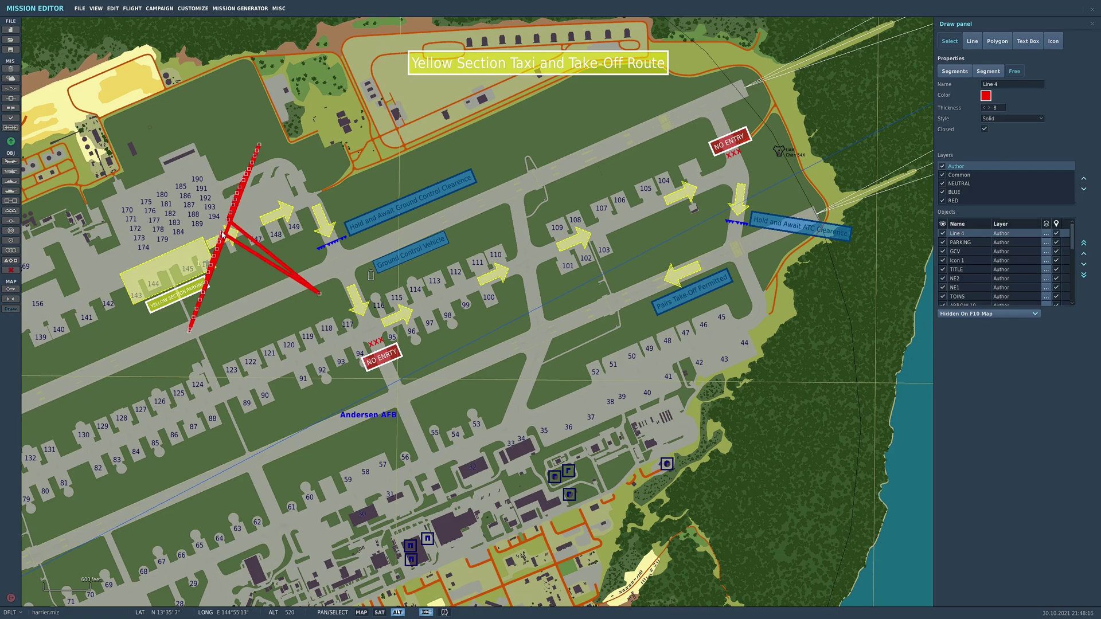
{"action": "left_click", "coordinate": [264, 349]}
{"action": "left_click_drag", "start_coordinate": [222, 238], "coordinate": [235, 360]}
{"action": "left_click_drag", "start_coordinate": [214, 266], "coordinate": [216, 352]}
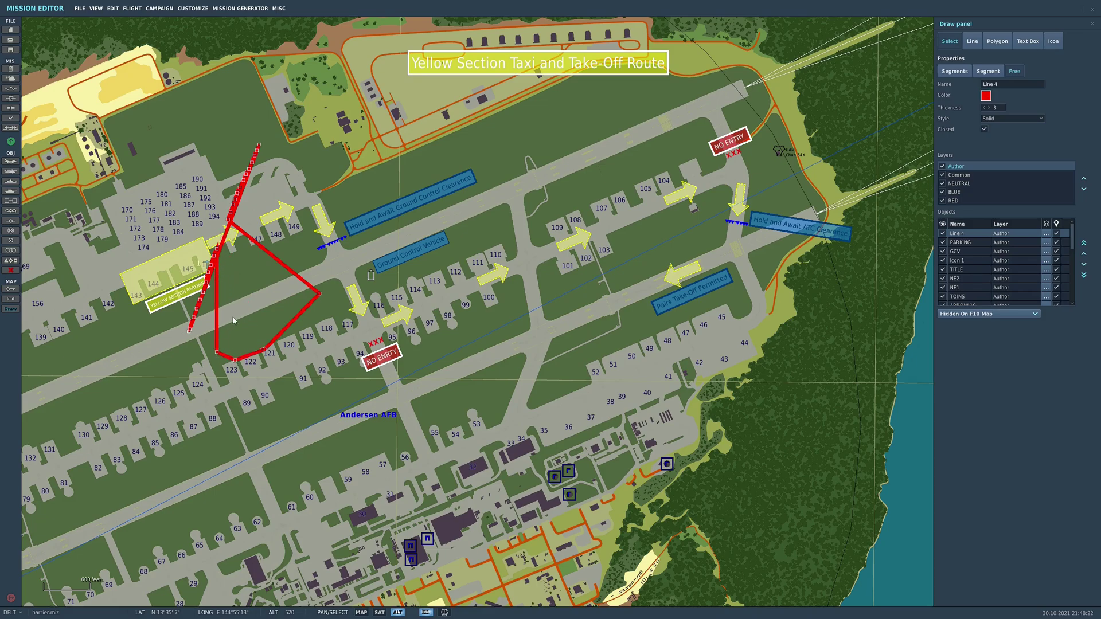
{"action": "key", "text": "Delete"}
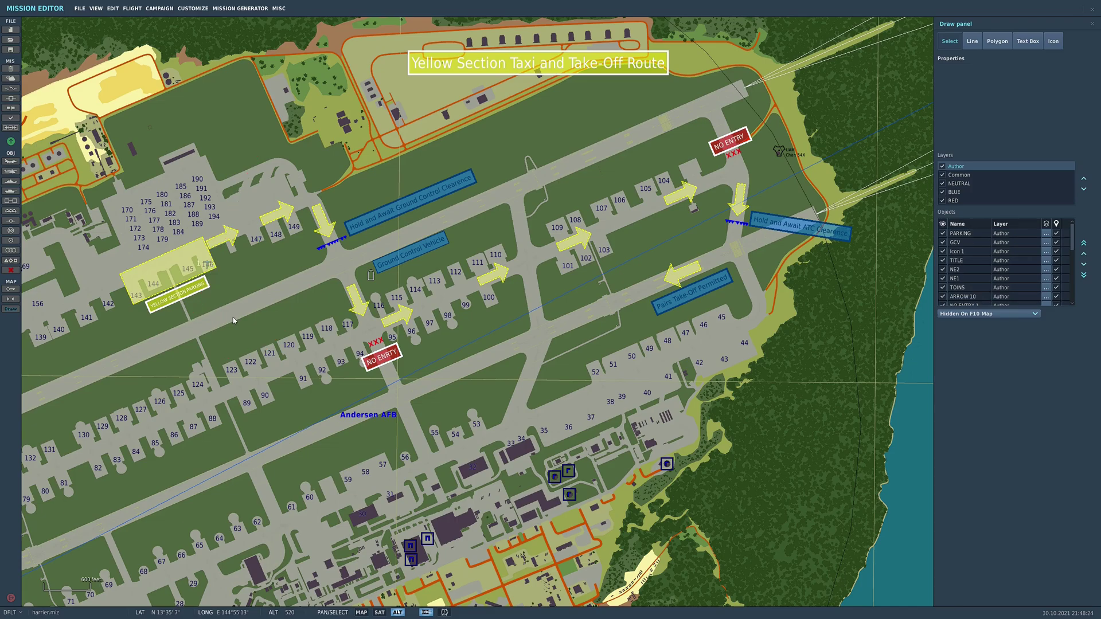
Step: Draw a red single-segment line with the Dash style running north to south across the middle of the airfield
{"action": "left_click", "coordinate": [973, 41]}
{"action": "left_click", "coordinate": [988, 72]}
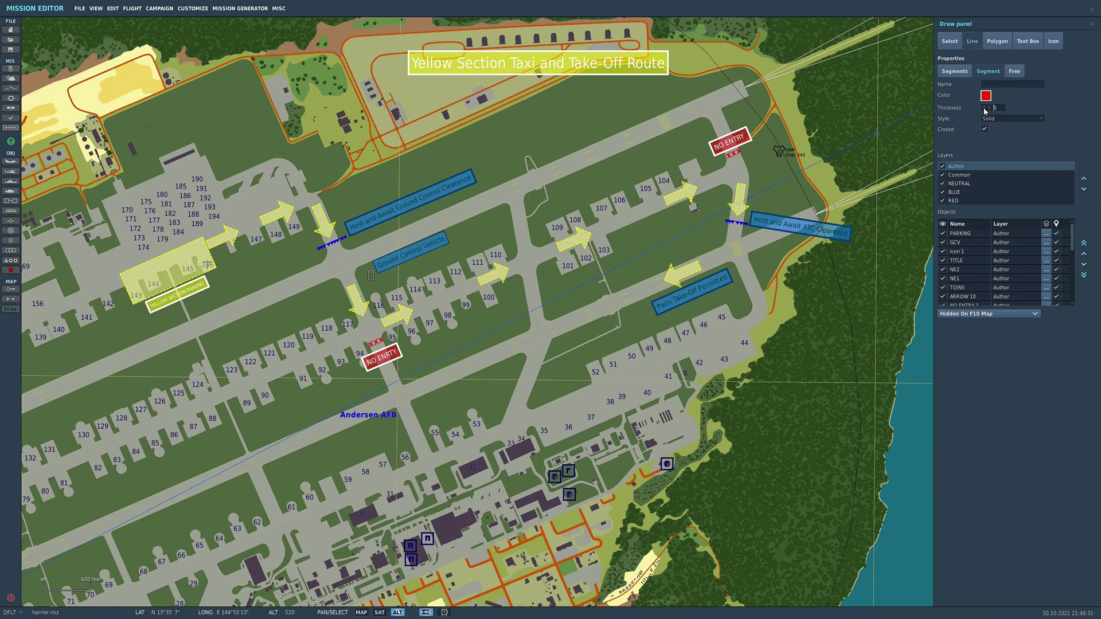
{"action": "left_click", "coordinate": [1040, 119]}
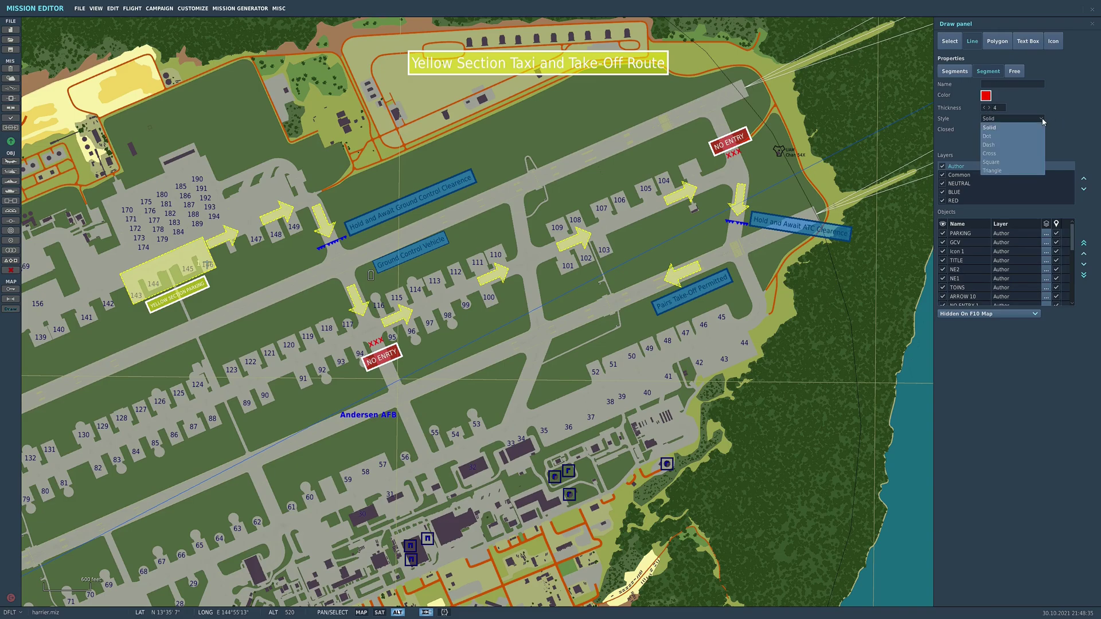
{"action": "left_click", "coordinate": [994, 145]}
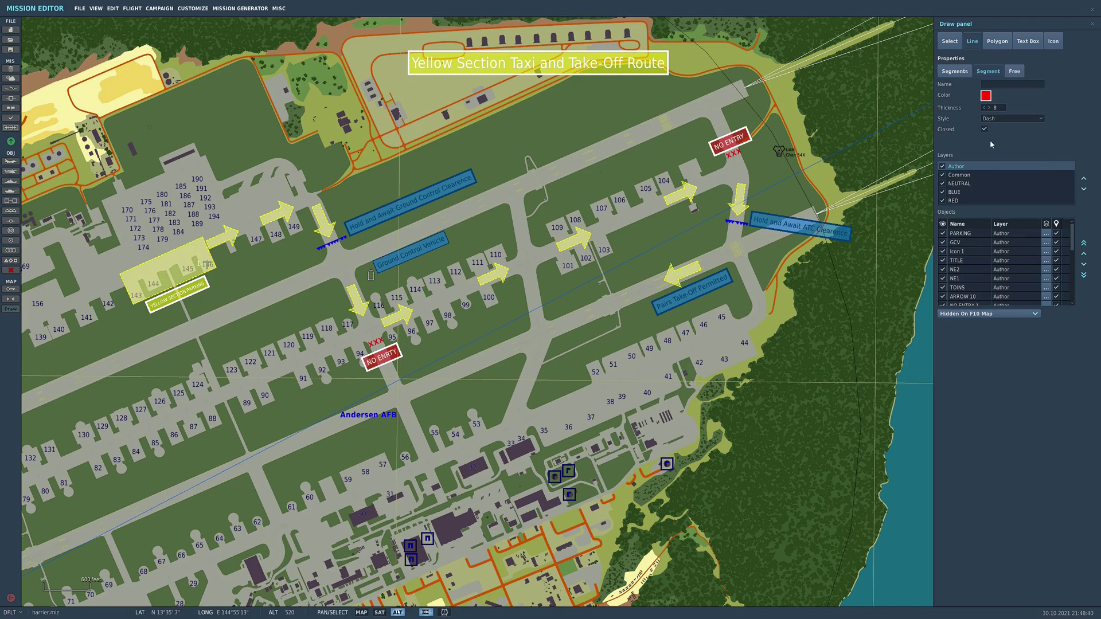
{"action": "left_click_drag", "start_coordinate": [504, 147], "coordinate": [491, 394]}
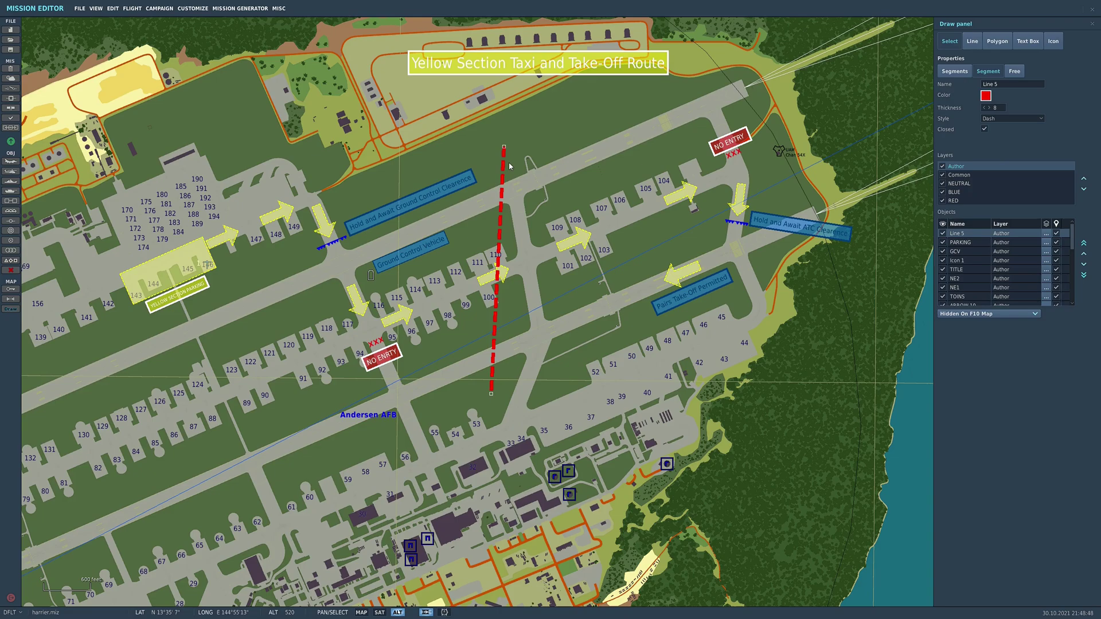
Step: Reduce the dashed red line's thickness to 2
{"action": "left_click", "coordinate": [984, 108]}
{"action": "left_click", "coordinate": [985, 108]}
{"action": "left_click", "coordinate": [984, 108]}
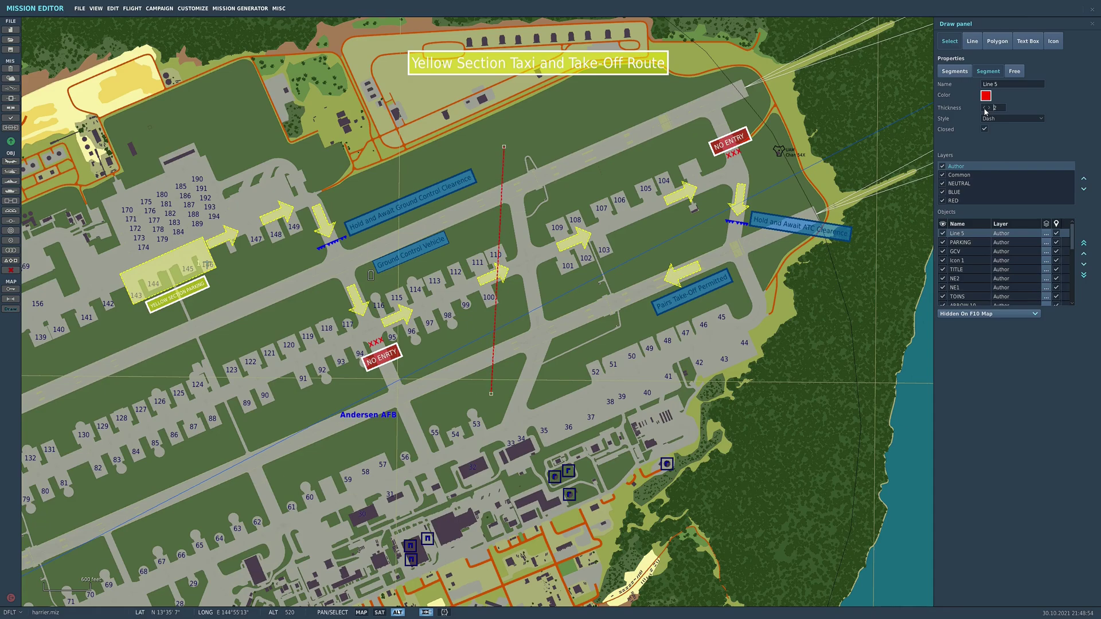
Step: Change the style of the dashed red line across the airfield to Cross, followed by Square
{"action": "left_click", "coordinate": [990, 119]}
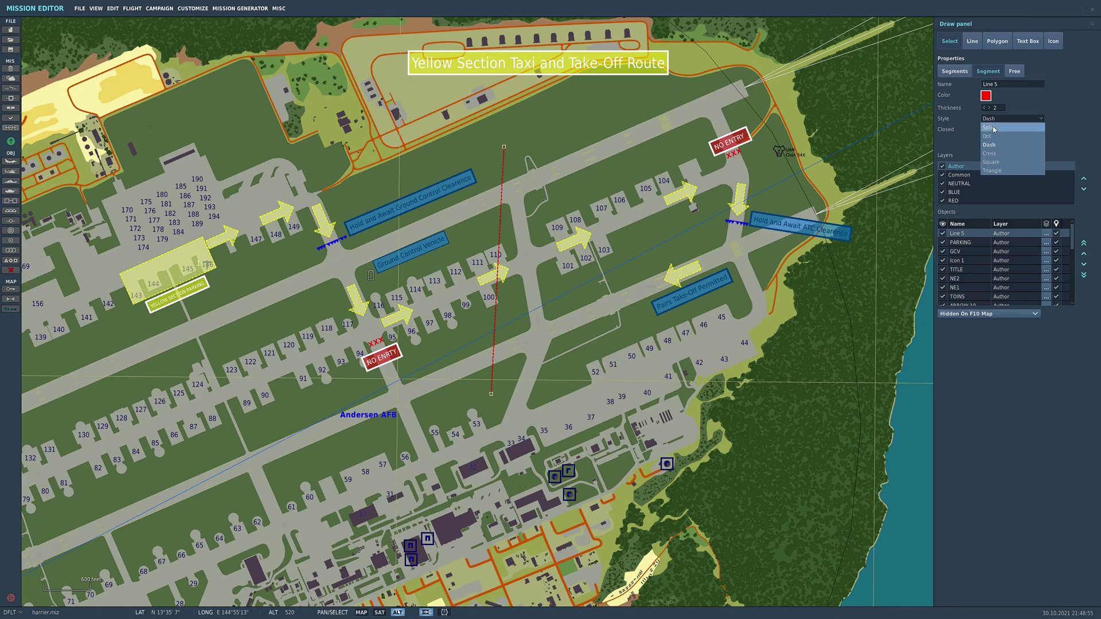
{"action": "left_click", "coordinate": [989, 154]}
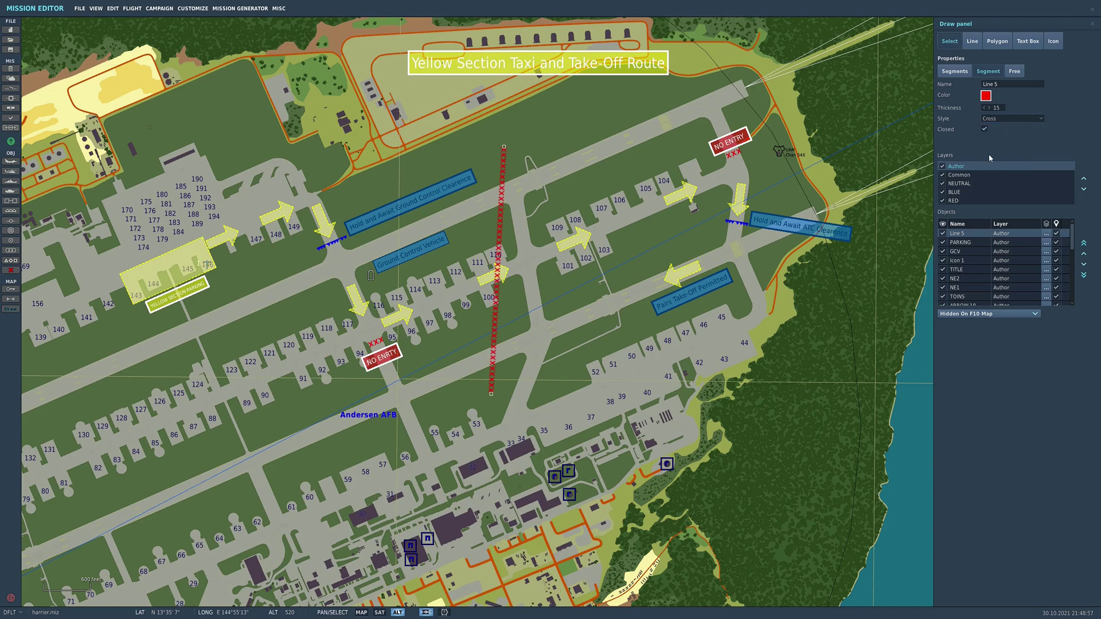
{"action": "left_click", "coordinate": [1004, 120]}
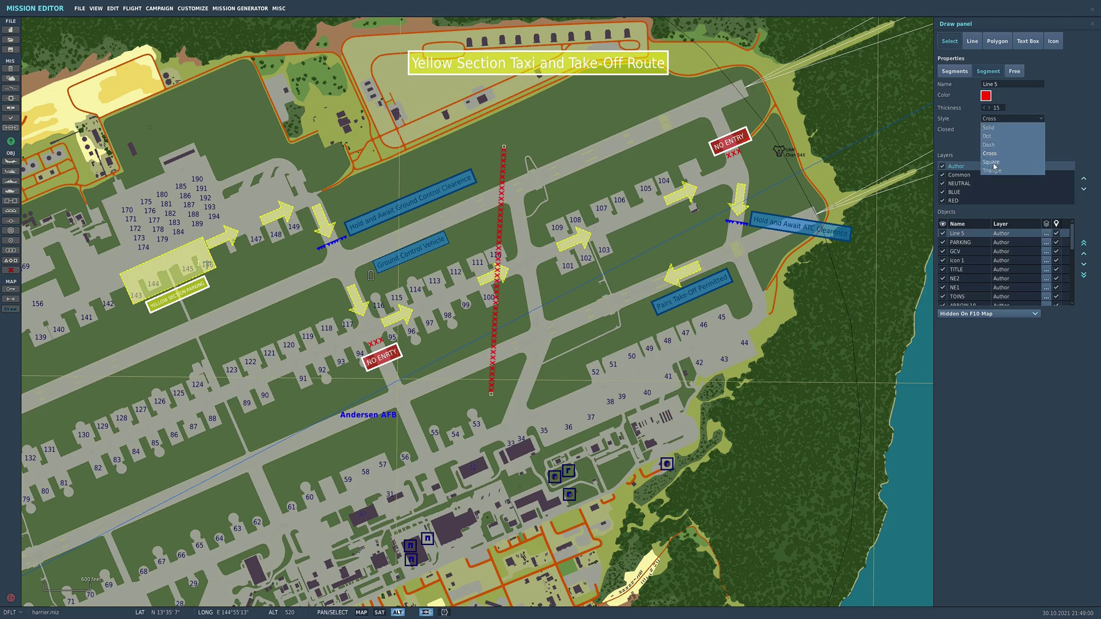
{"action": "left_click", "coordinate": [994, 166]}
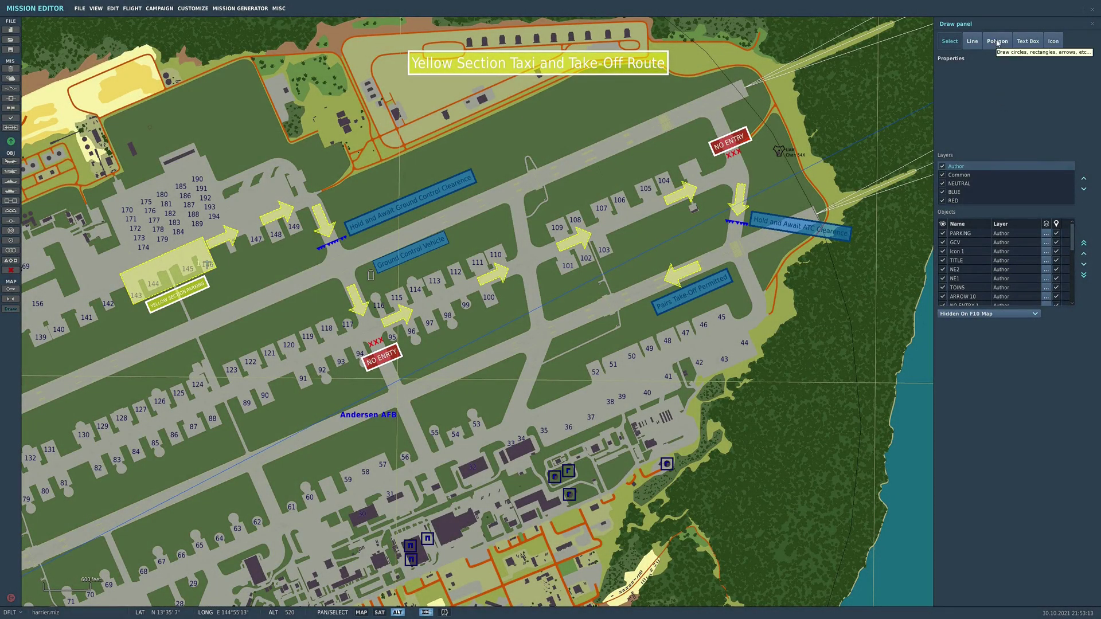
Step: Draw a large red arrow polygon pointing east below the map title and shorten it by its tip handle
{"action": "left_click", "coordinate": [998, 43]}
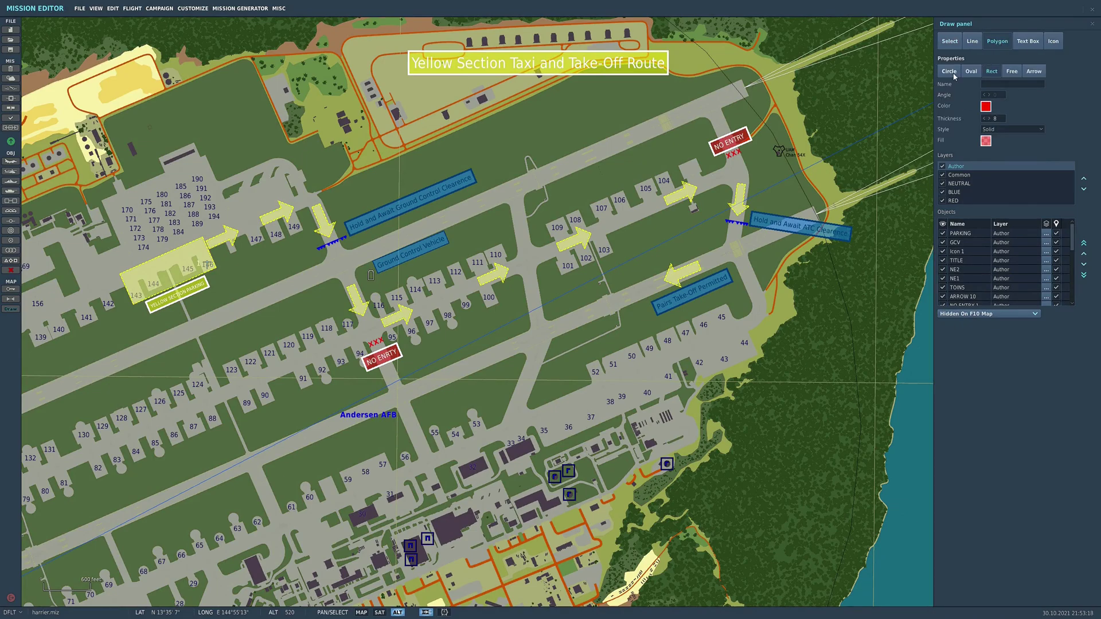
{"action": "left_click", "coordinate": [1012, 71]}
{"action": "left_click", "coordinate": [1033, 71]}
{"action": "left_click_drag", "start_coordinate": [500, 124], "coordinate": [632, 126]}
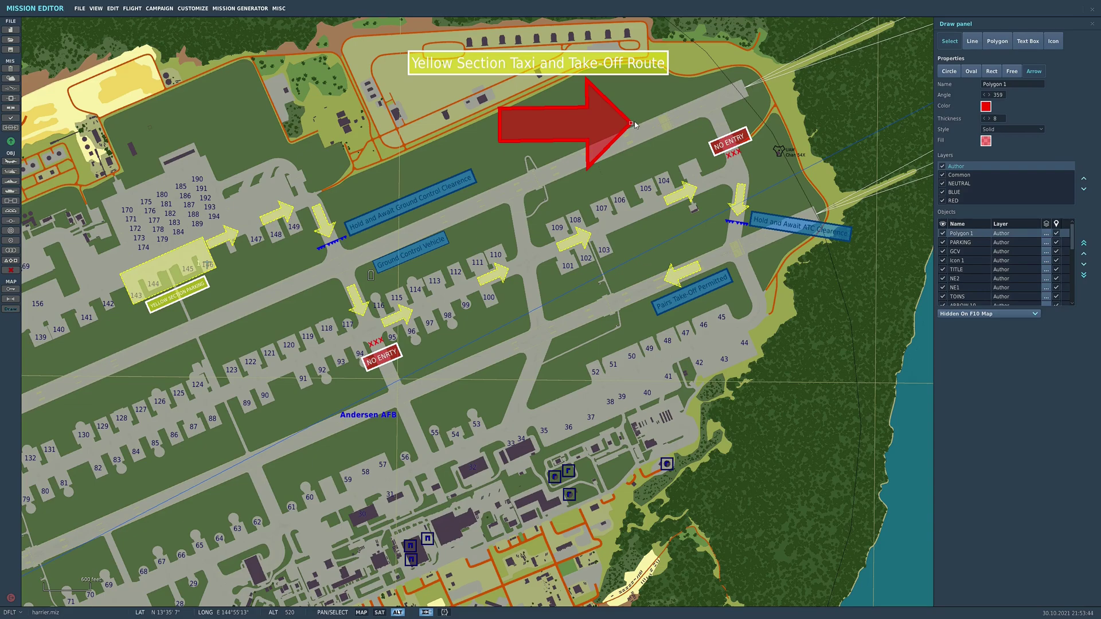
{"action": "left_click_drag", "start_coordinate": [631, 127], "coordinate": [607, 127]}
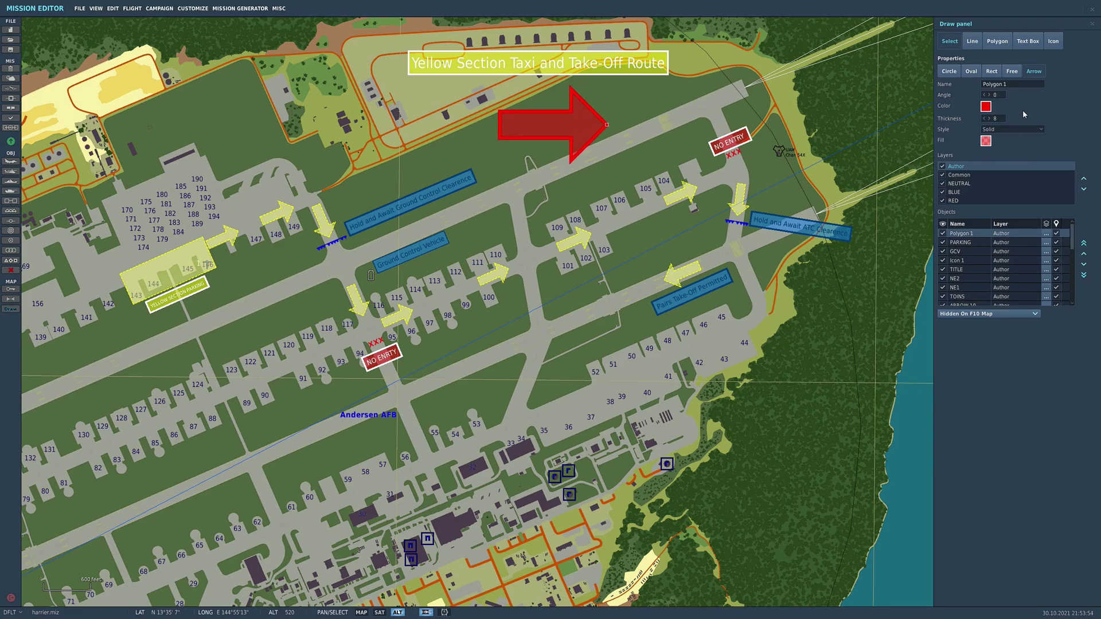
Step: Give the large arrow a white outline and a semi-transparent dark blue fill
{"action": "left_click", "coordinate": [987, 109]}
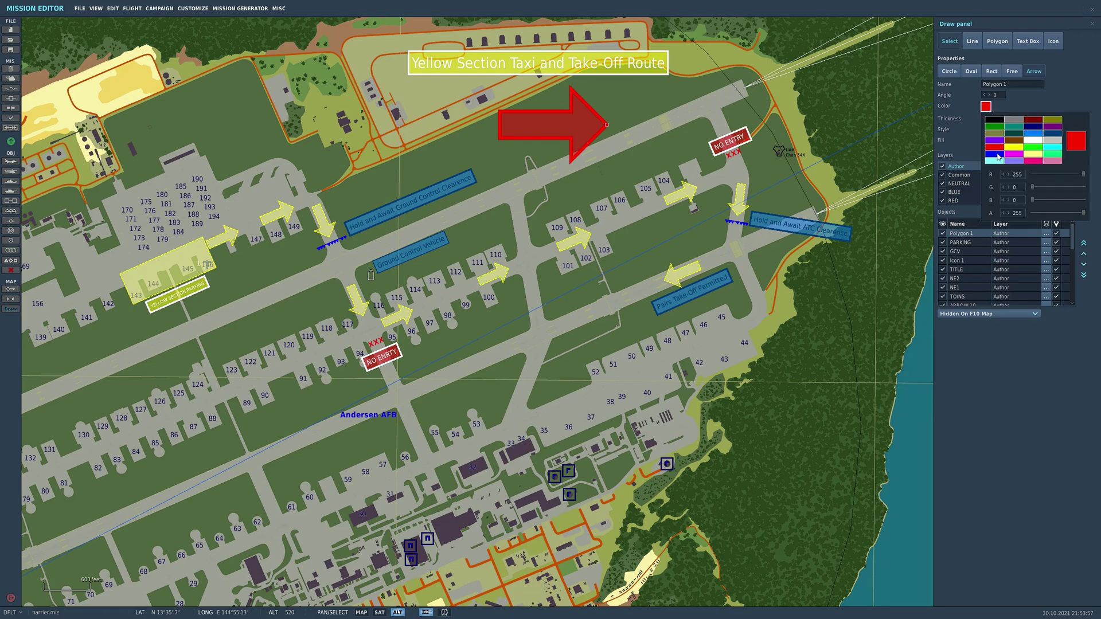
{"action": "left_click", "coordinate": [1033, 140]}
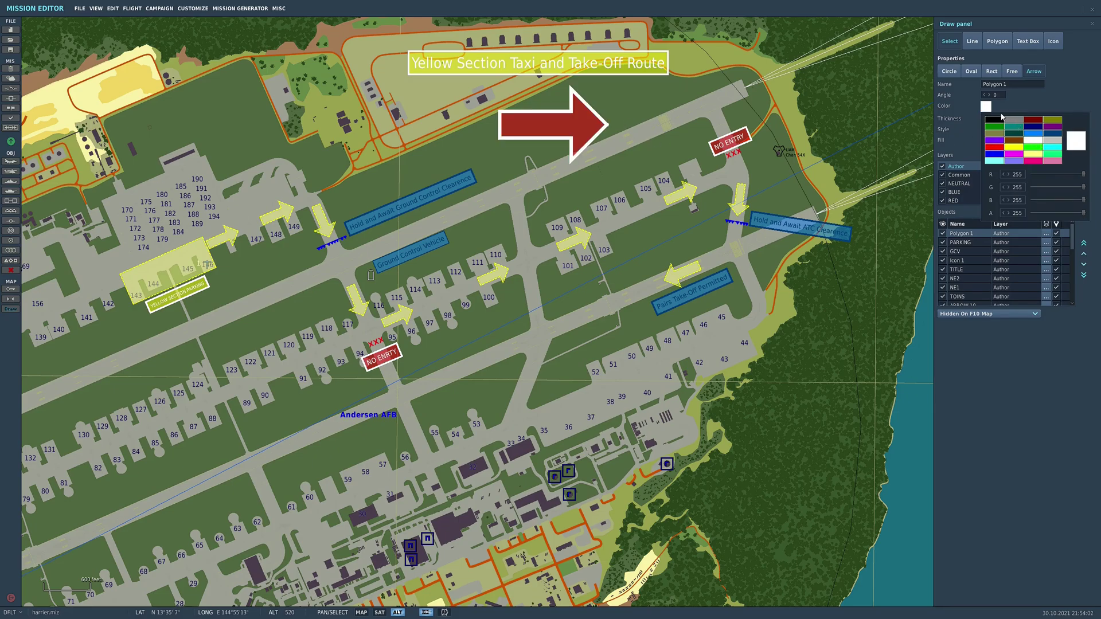
{"action": "left_click", "coordinate": [986, 141]}
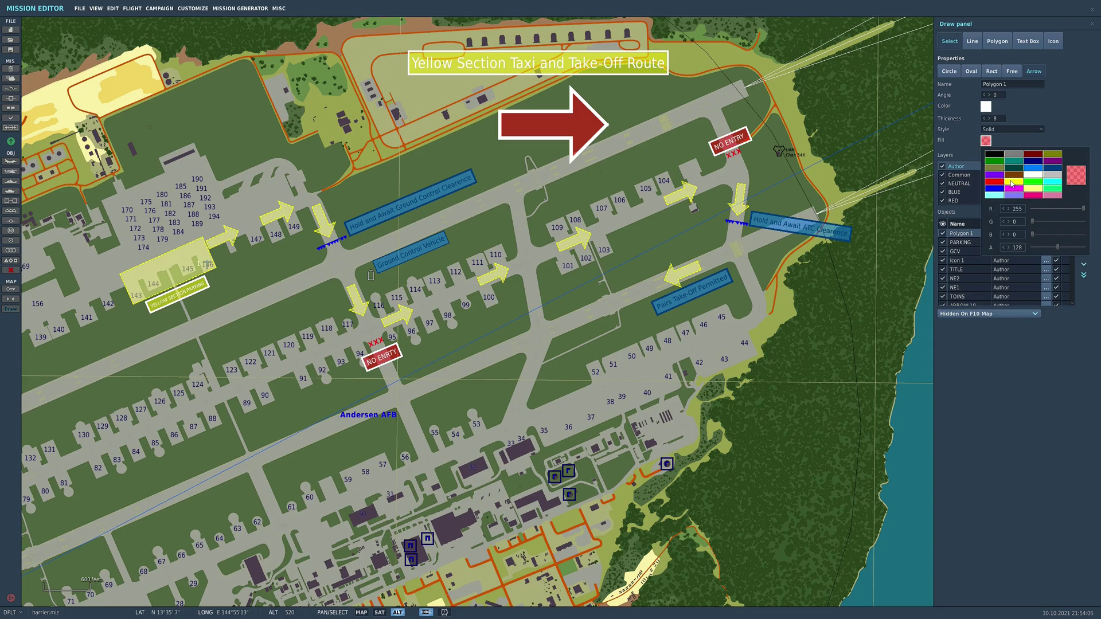
{"action": "left_click", "coordinate": [1053, 168]}
Step: Set the large arrow's angle to 45 and gradually reduce it to 23
{"action": "left_click", "coordinate": [994, 95]}
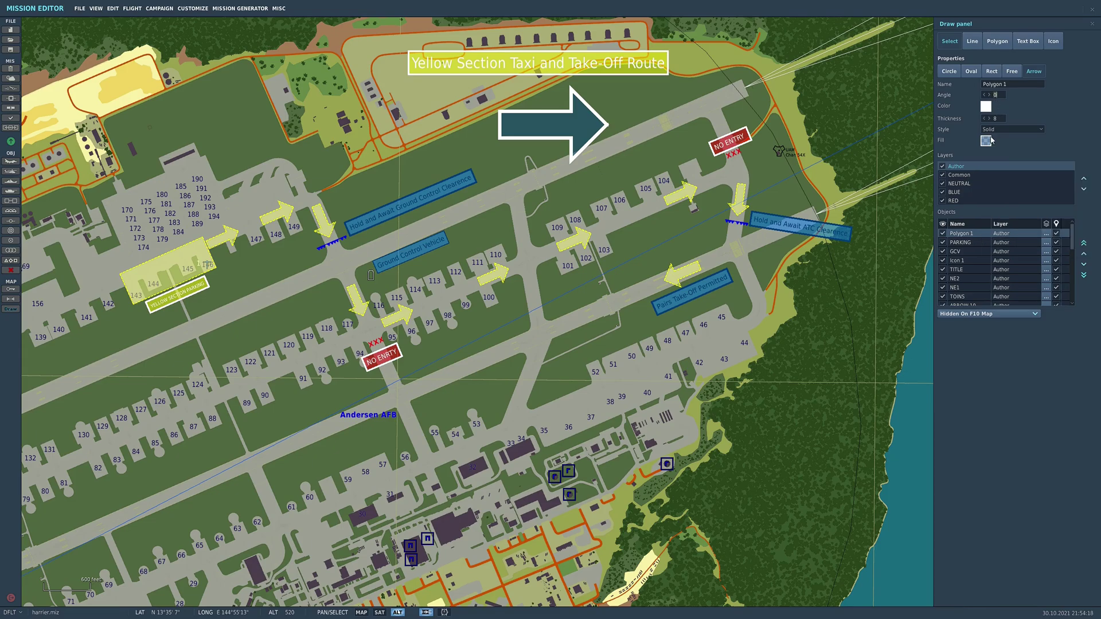
{"action": "type", "text": "45"}
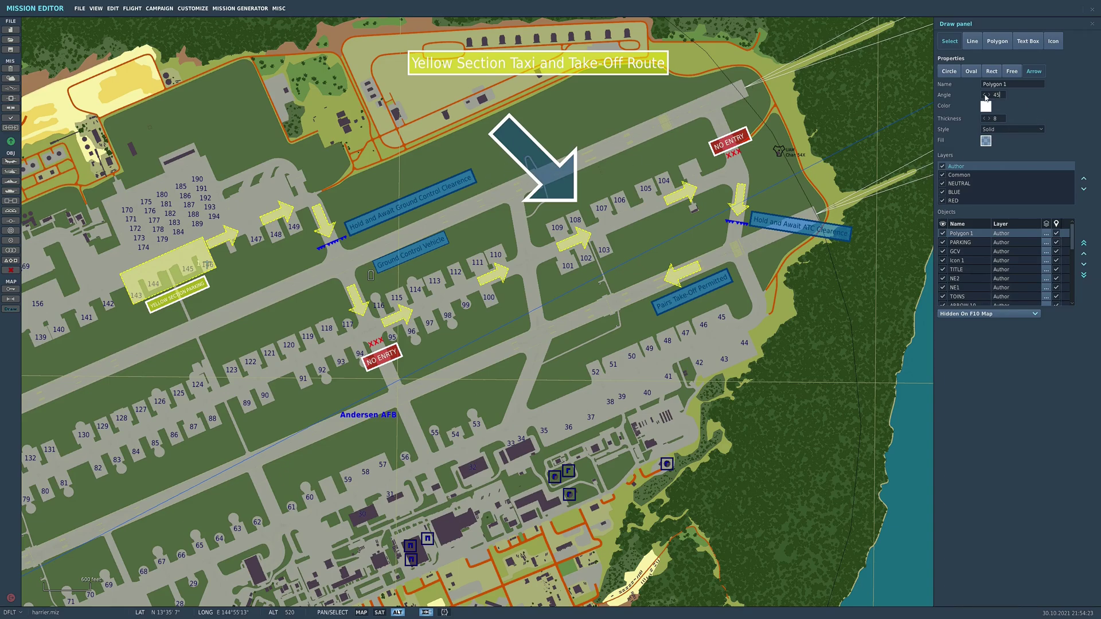
{"action": "scroll", "coordinate": [985, 95], "scroll_direction": "down", "scroll_amount": 10}
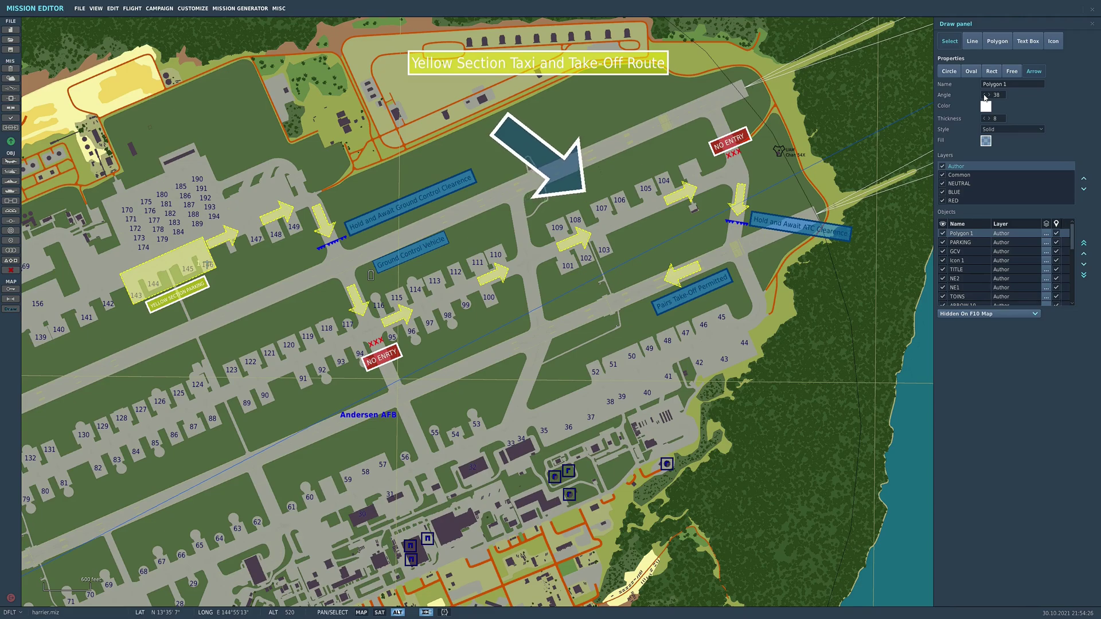
{"action": "scroll", "coordinate": [985, 95], "scroll_direction": "down", "scroll_amount": 11}
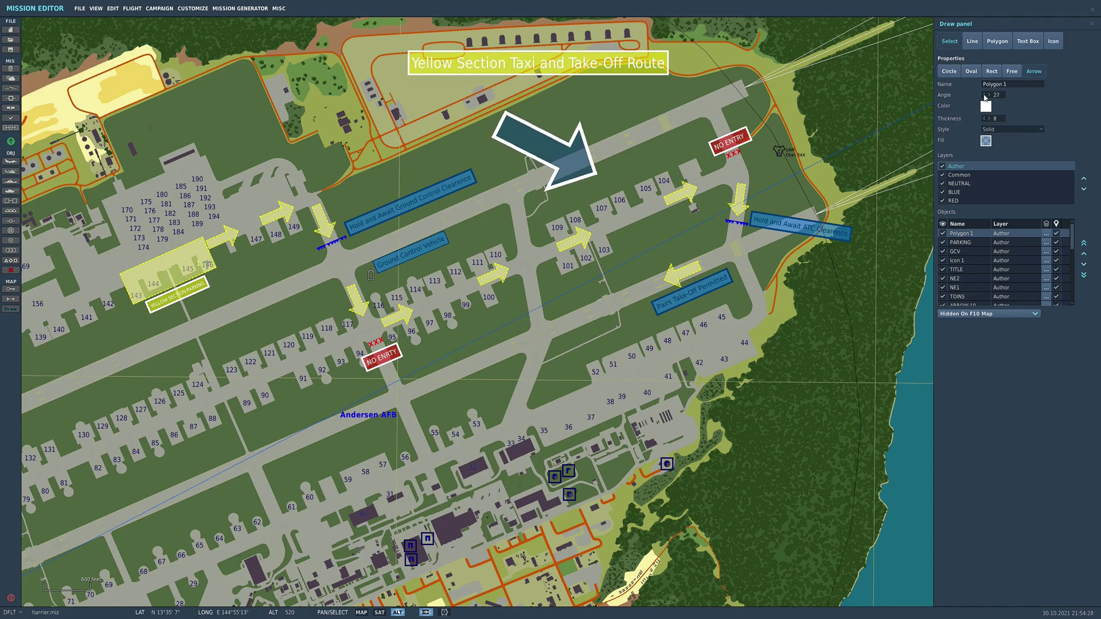
{"action": "scroll", "coordinate": [985, 95], "scroll_direction": "down", "scroll_amount": 1}
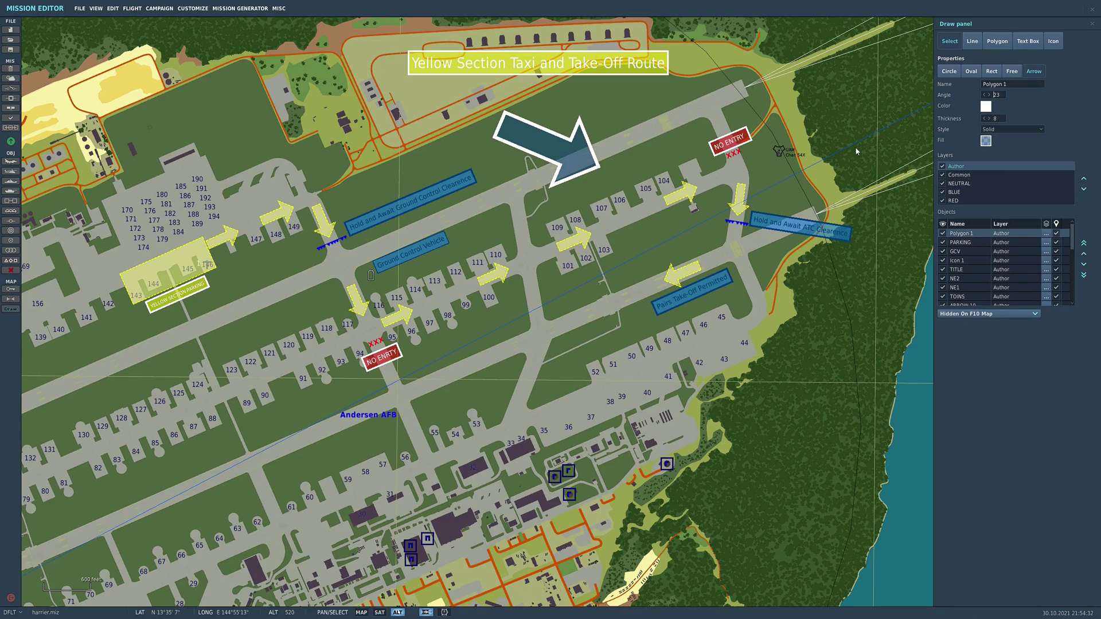
Step: Return the large arrow's angle to 0 and delete the arrow
{"action": "left_click", "coordinate": [955, 43]}
{"action": "key", "text": "Delete"}
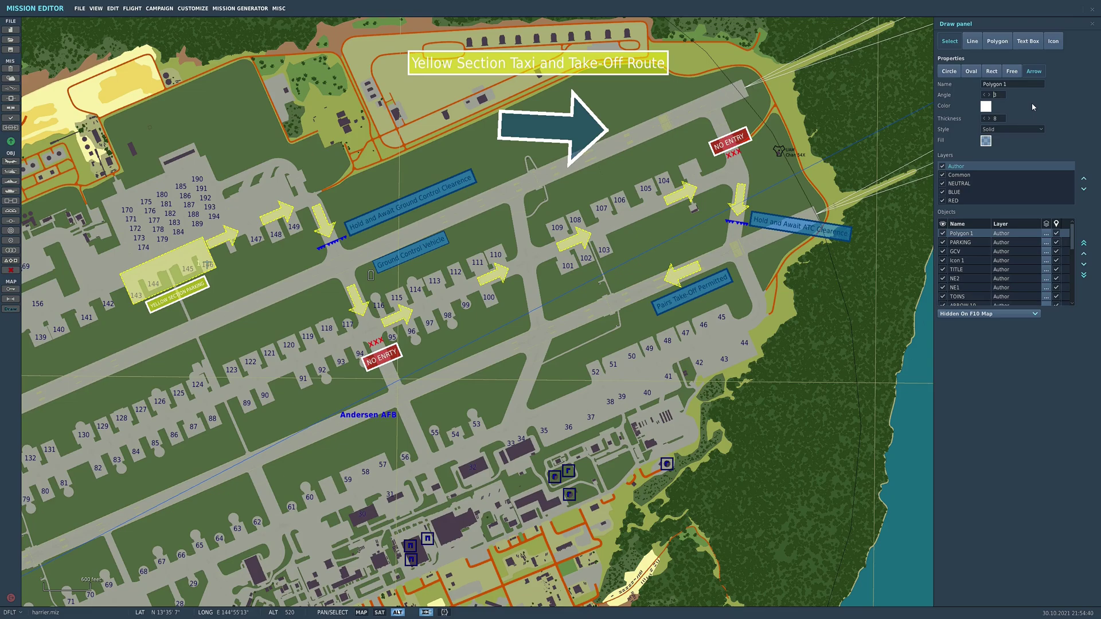
{"action": "key", "text": "Delete"}
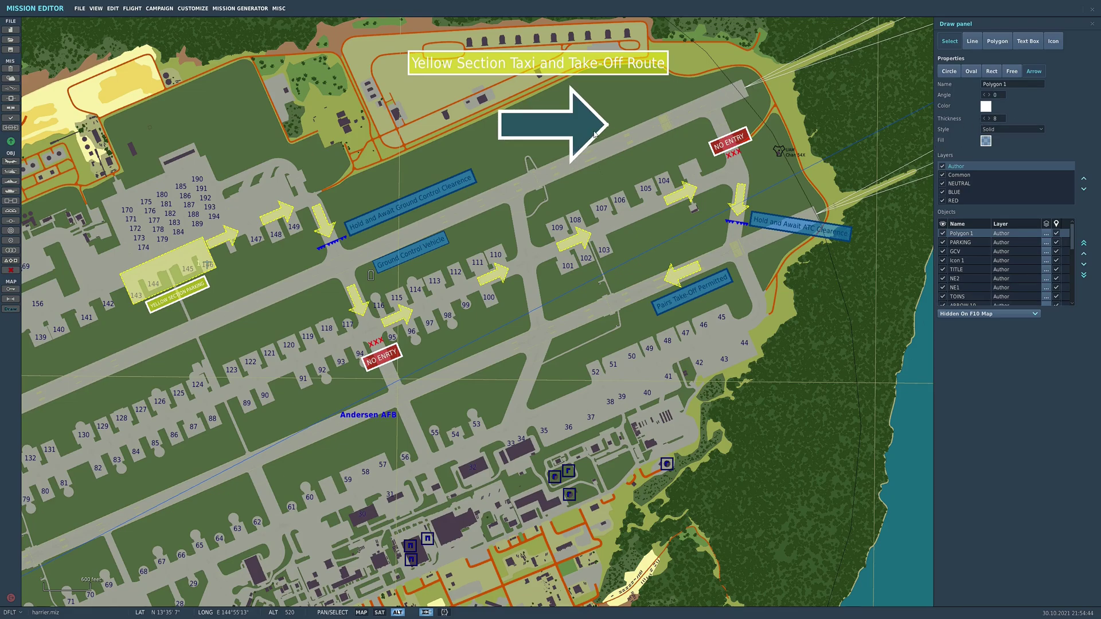
{"action": "key", "text": "Delete"}
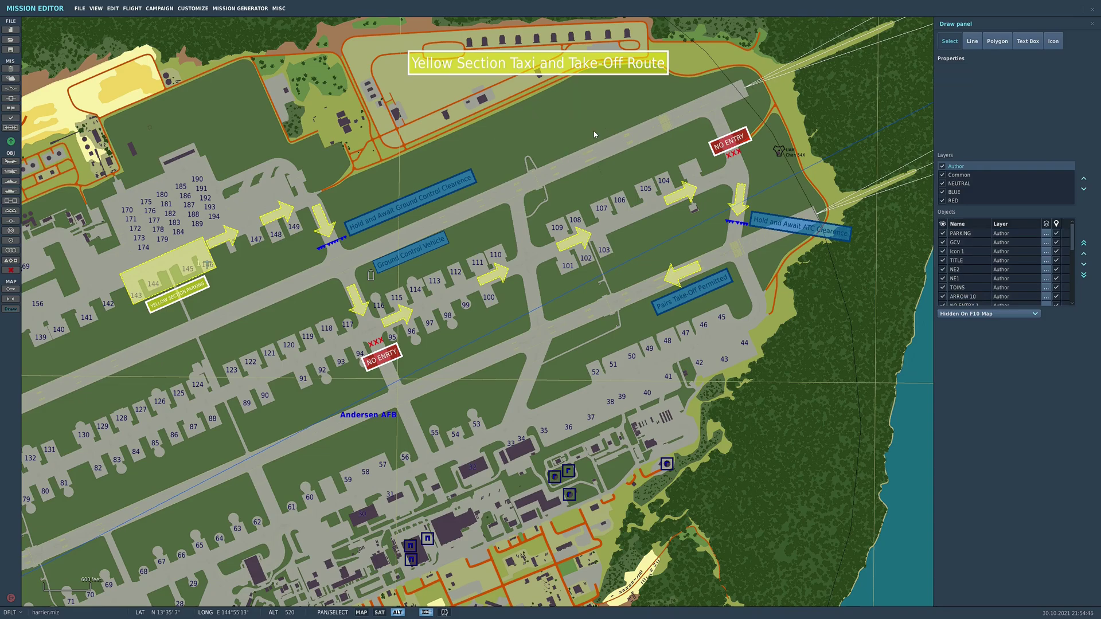
Step: Draw a red circle polygon below the map title, shrink it, move it southeast onto the upper runway, and delete it
{"action": "left_click", "coordinate": [996, 40]}
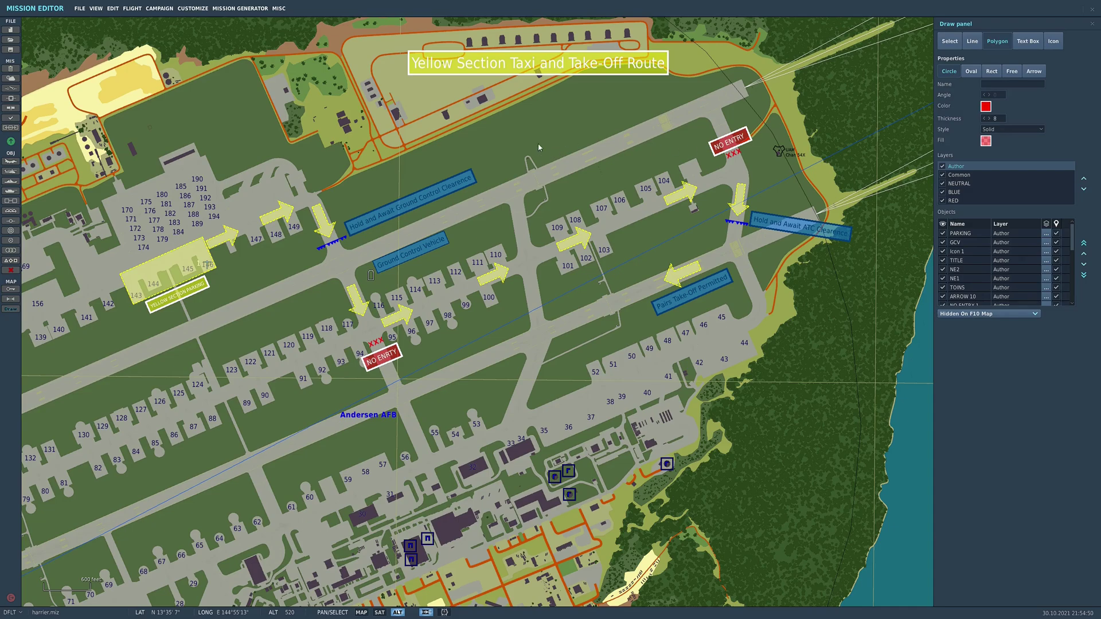
{"action": "left_click_drag", "start_coordinate": [541, 129], "coordinate": [595, 159]}
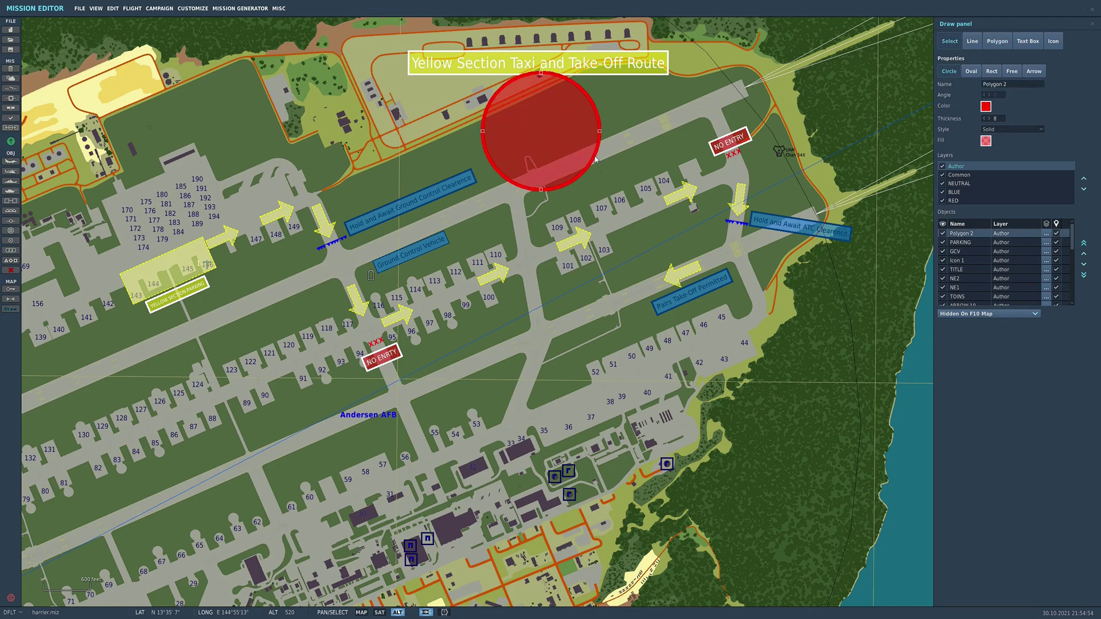
{"action": "left_click_drag", "start_coordinate": [541, 73], "coordinate": [538, 97]}
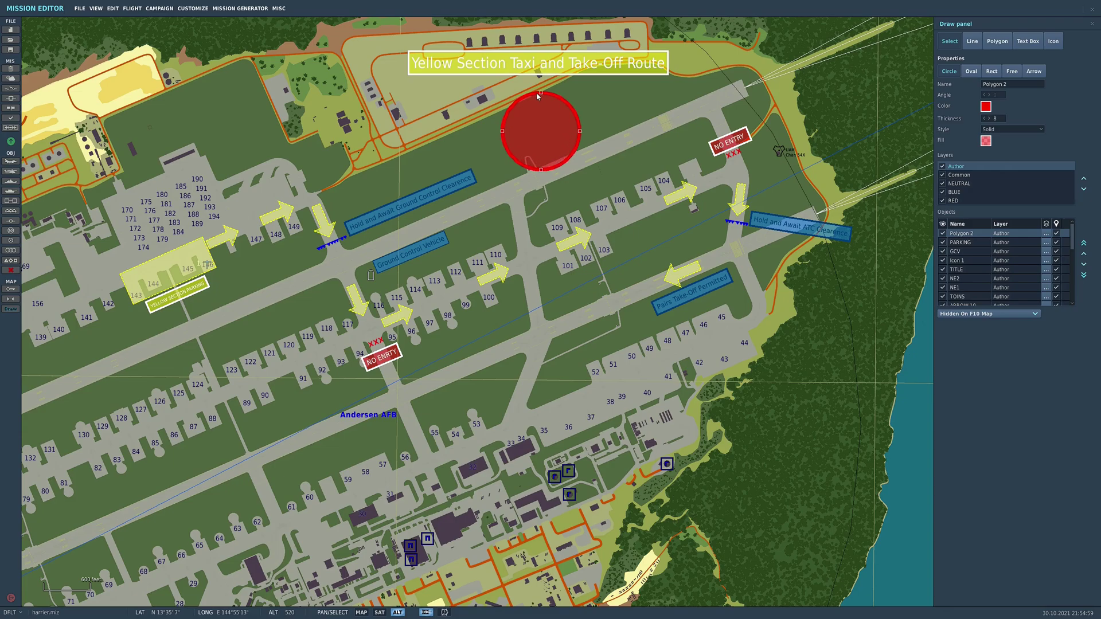
{"action": "left_click_drag", "start_coordinate": [539, 134], "coordinate": [569, 154]}
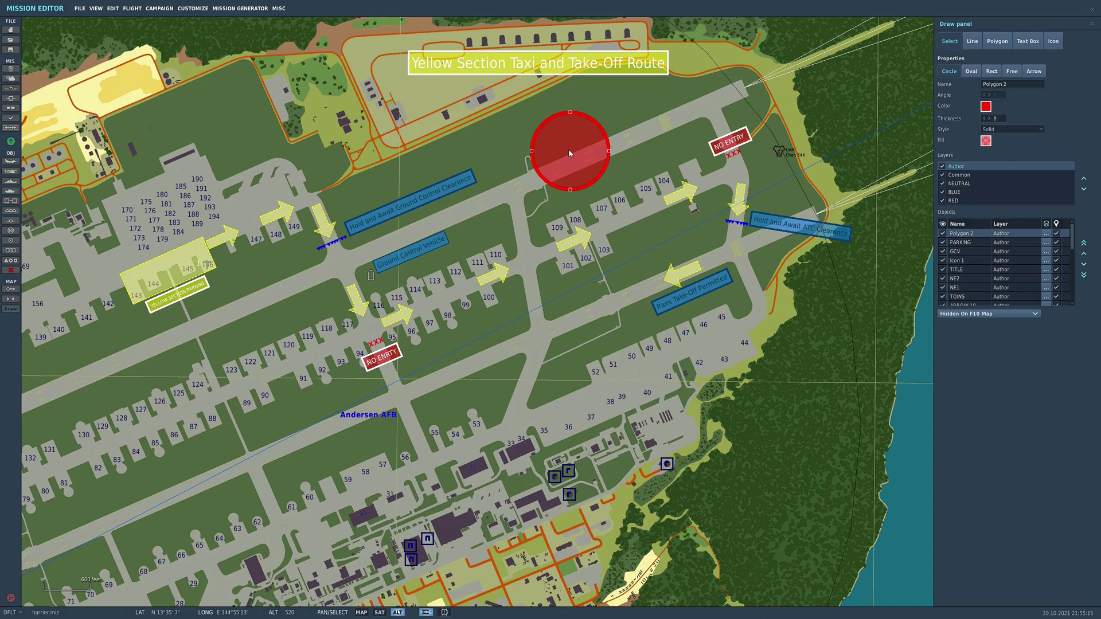
{"action": "key", "text": "Delete"}
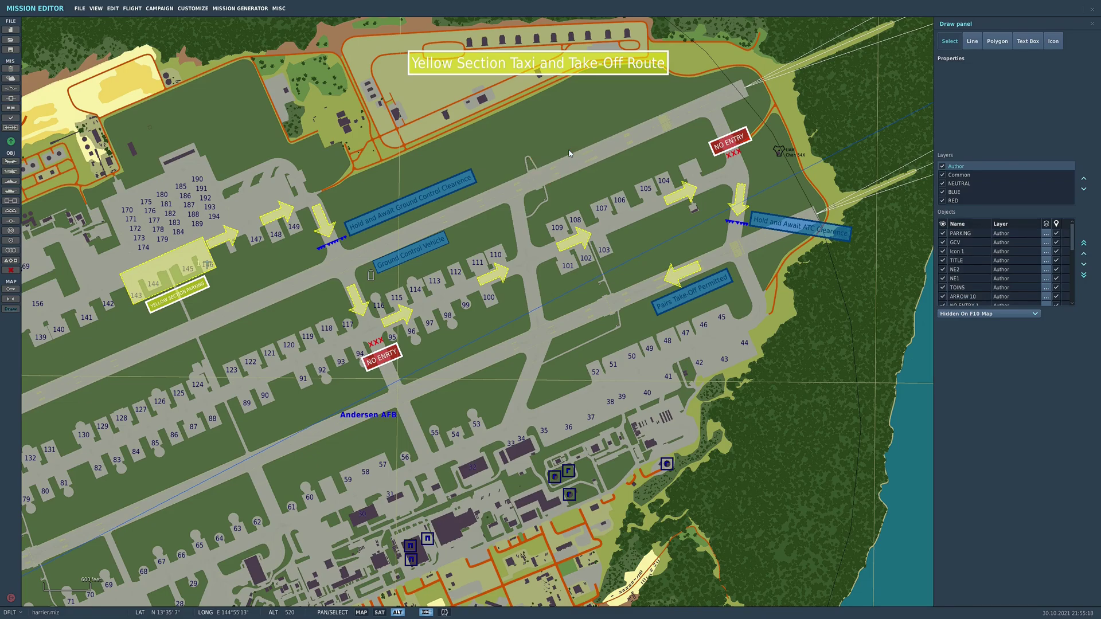
Step: Draw a red solid-outline rectangle polygon over the upper runway below the map title
{"action": "left_click", "coordinate": [1000, 41]}
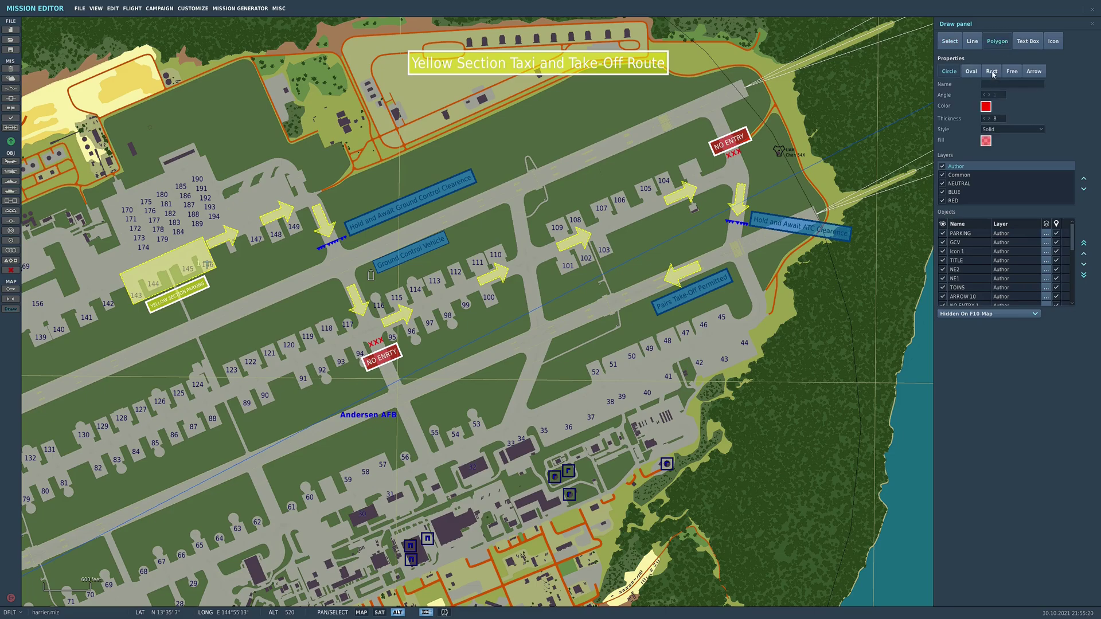
{"action": "left_click", "coordinate": [992, 71]}
{"action": "left_click_drag", "start_coordinate": [527, 123], "coordinate": [598, 183]}
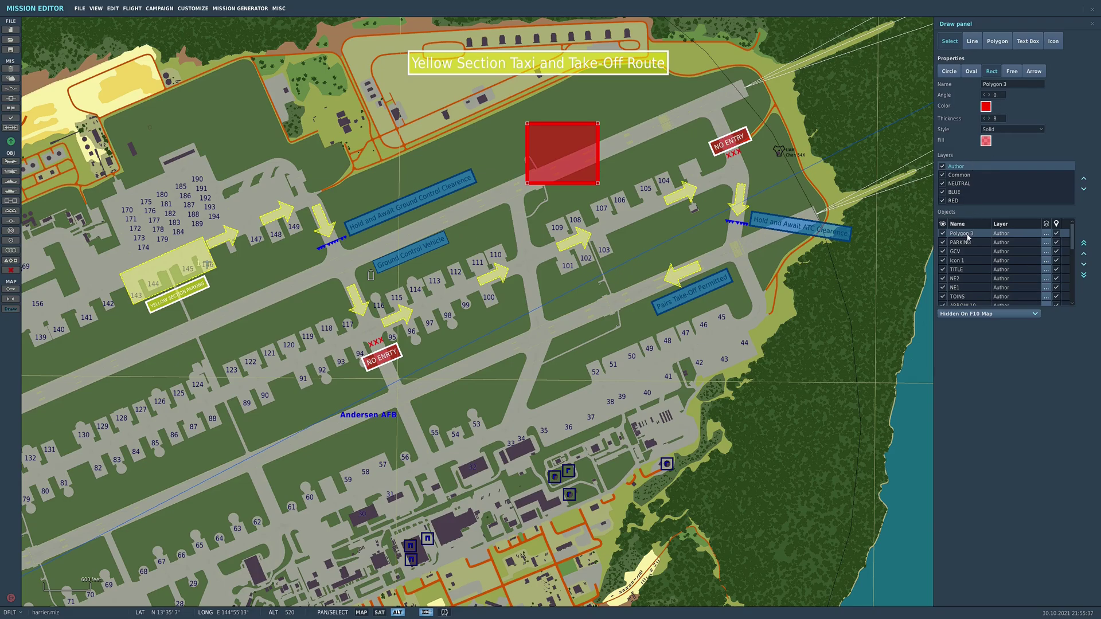
Step: Reassign the red rectangle to the Common layer, followed by the NEUTRAL layer
{"action": "left_click", "coordinate": [1046, 234]}
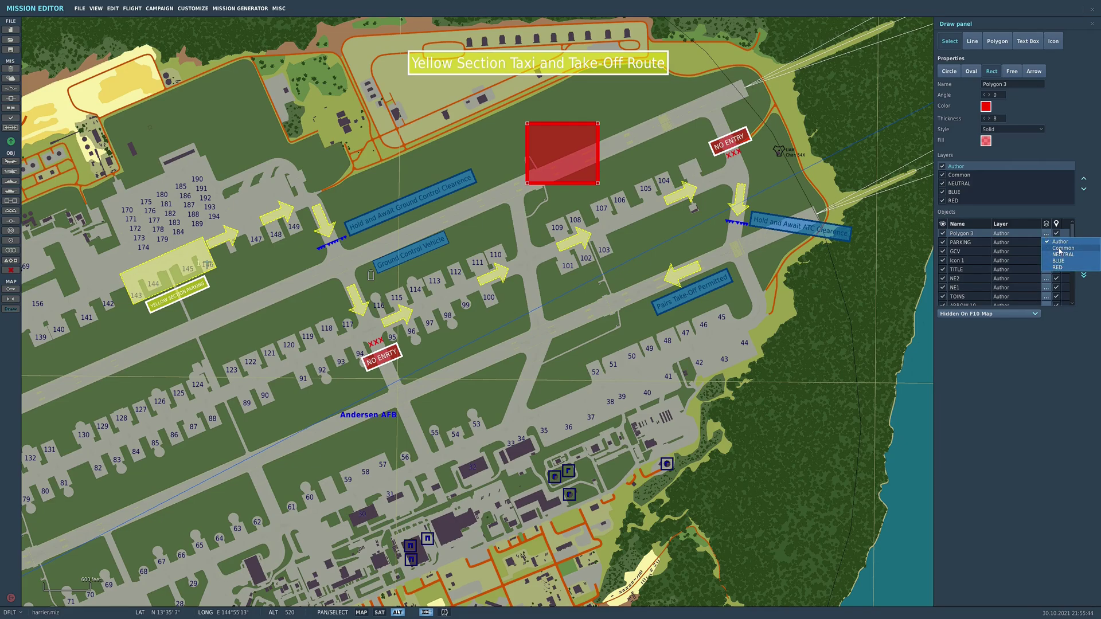
{"action": "left_click", "coordinate": [1059, 250]}
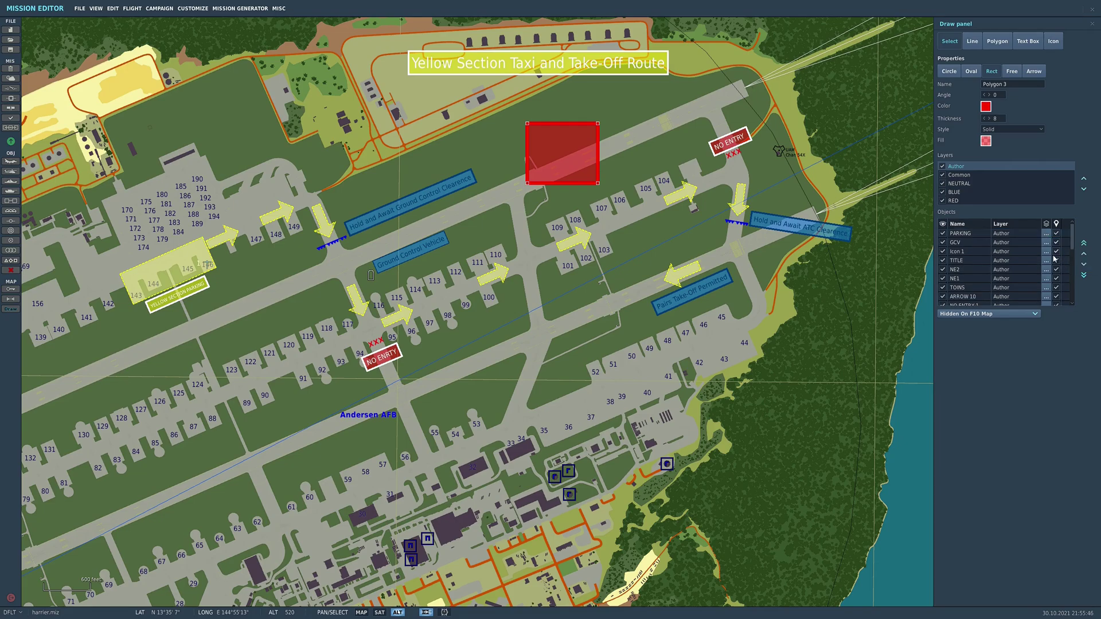
{"action": "scroll", "coordinate": [1025, 256], "scroll_direction": "down", "scroll_amount": 5}
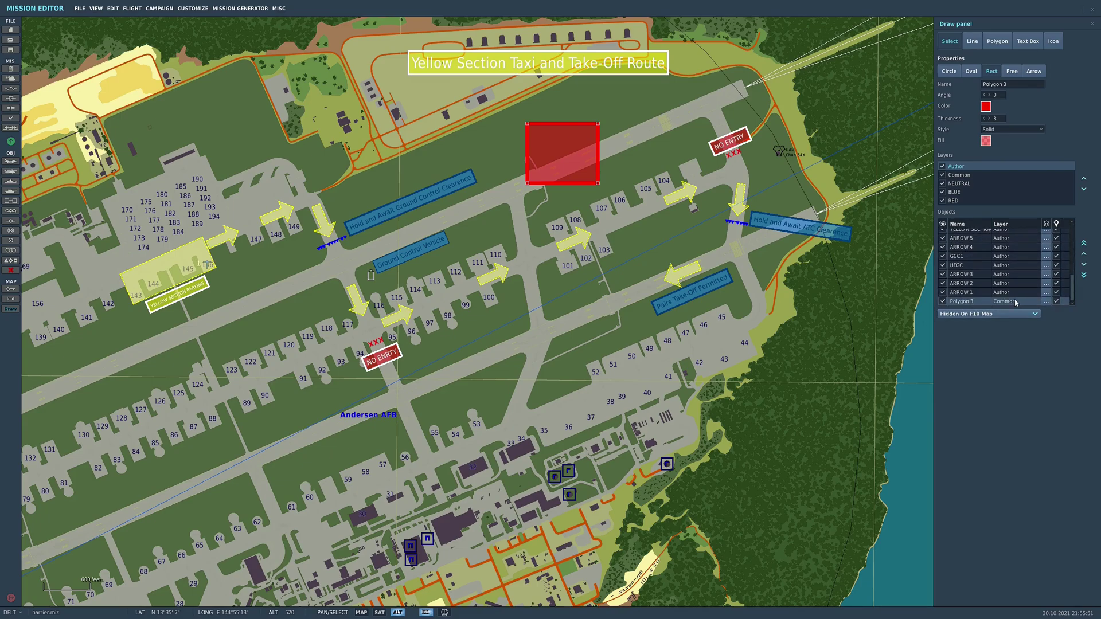
{"action": "left_click", "coordinate": [1046, 301]}
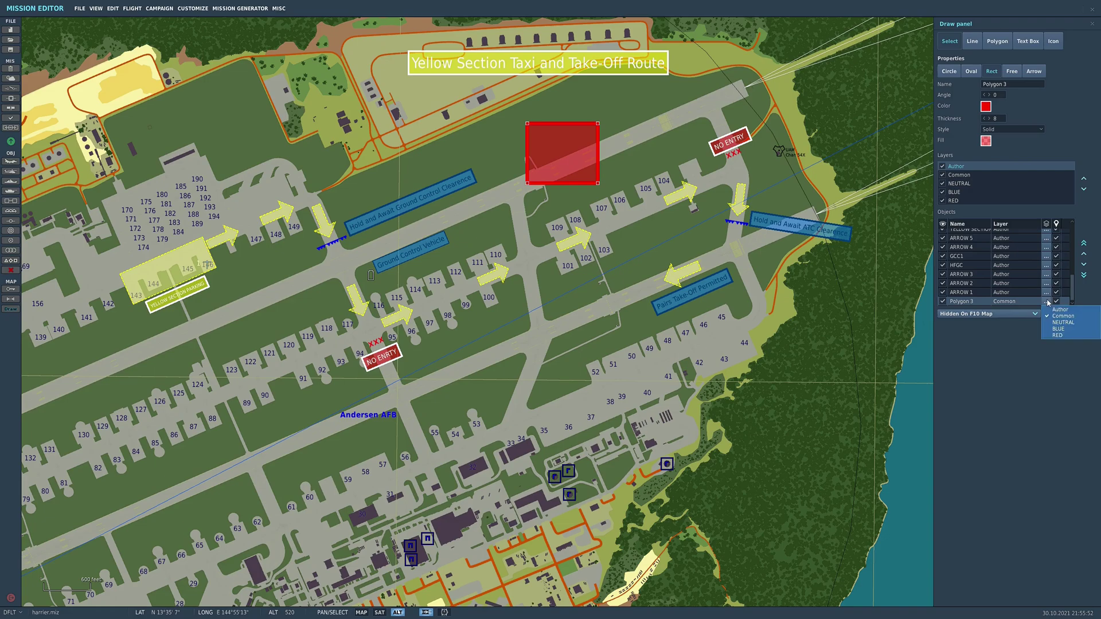
{"action": "left_click", "coordinate": [1058, 323]}
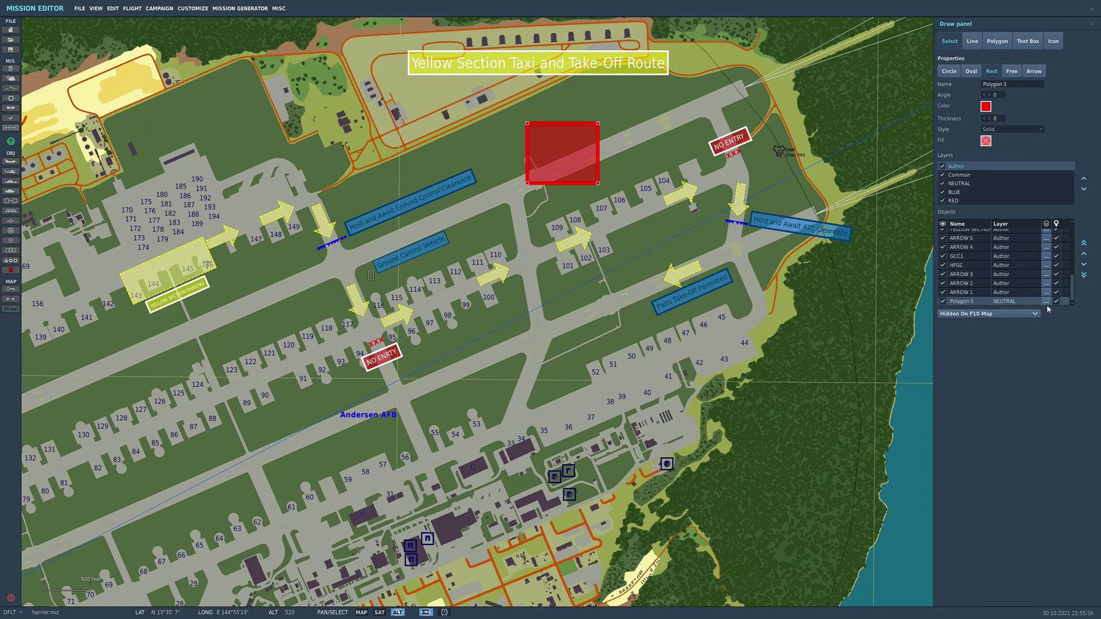
Step: Reassign the red rectangle to the BLUE layer, followed by the RED layer
{"action": "left_click", "coordinate": [1046, 301]}
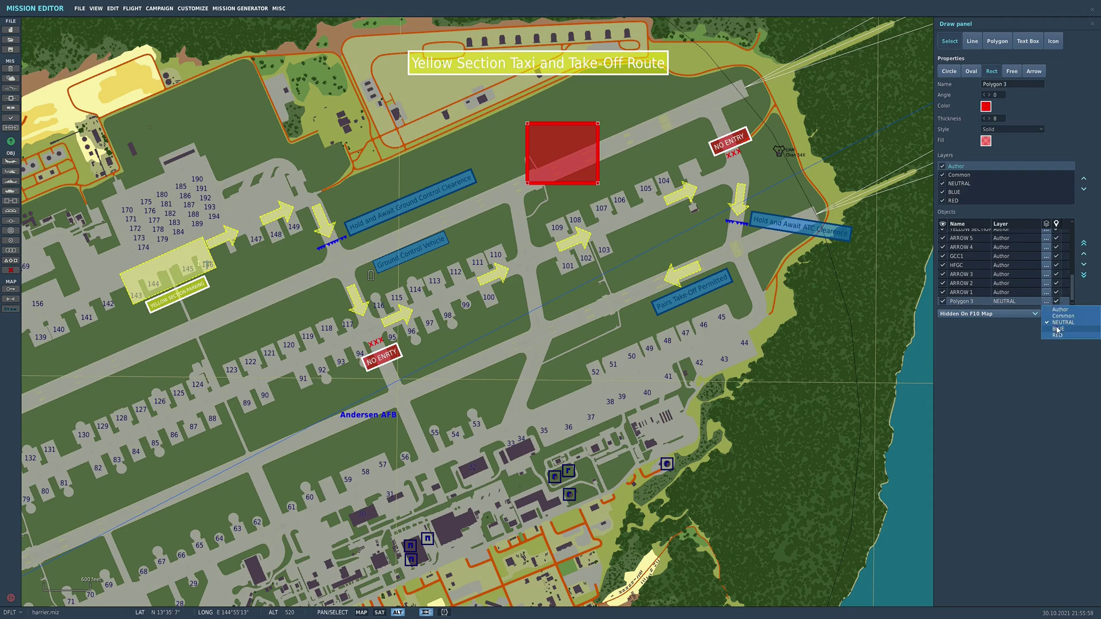
{"action": "left_click", "coordinate": [1046, 313]}
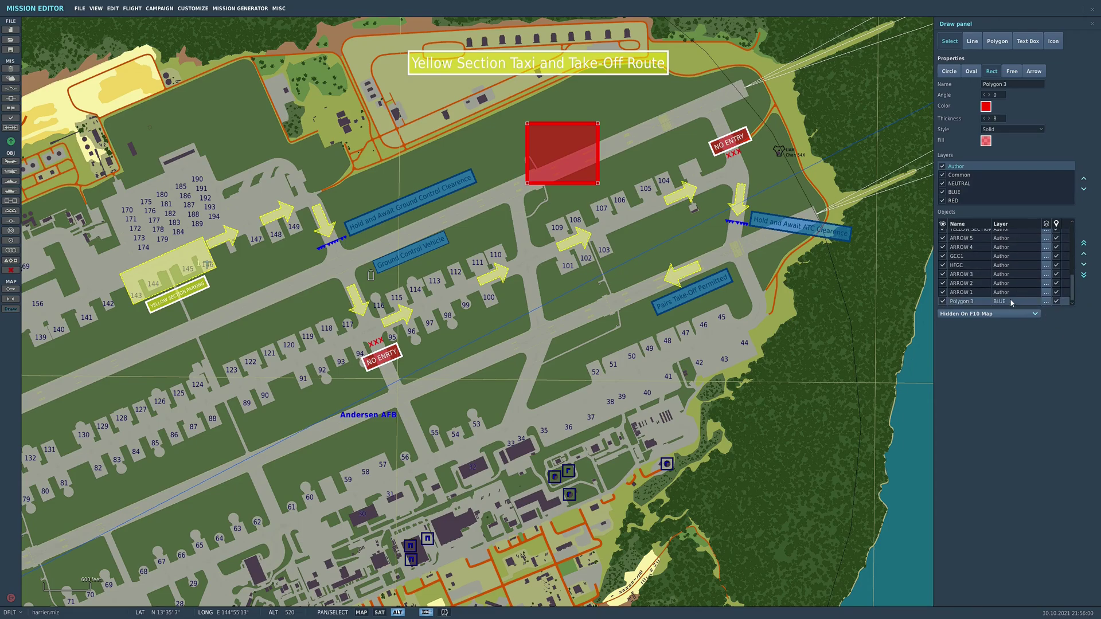
{"action": "left_click", "coordinate": [1046, 301]}
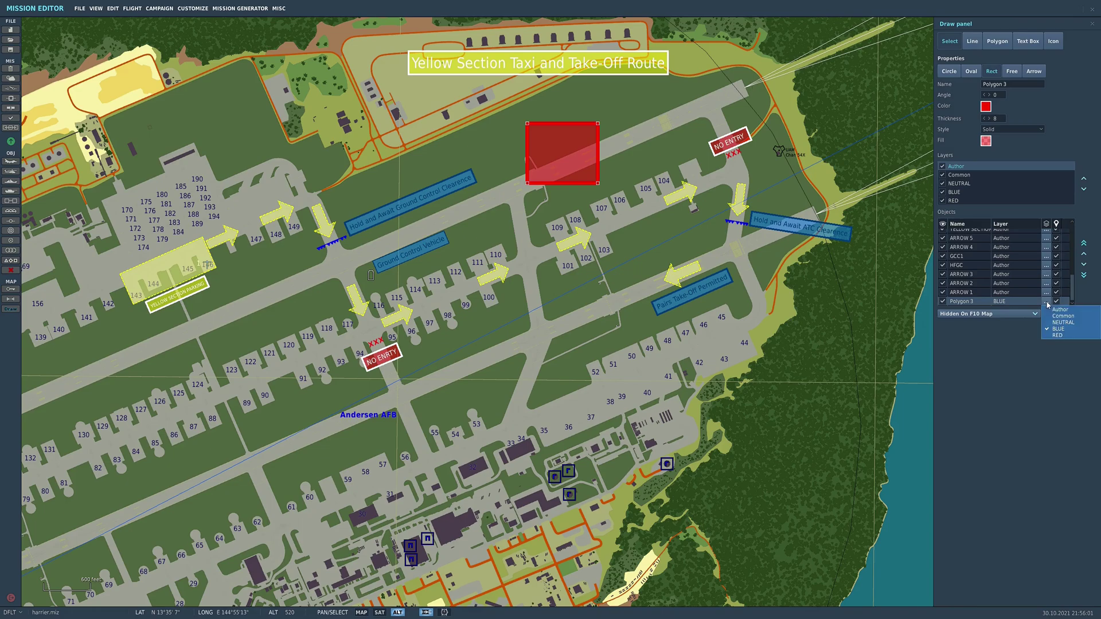
{"action": "left_click", "coordinate": [1058, 337]}
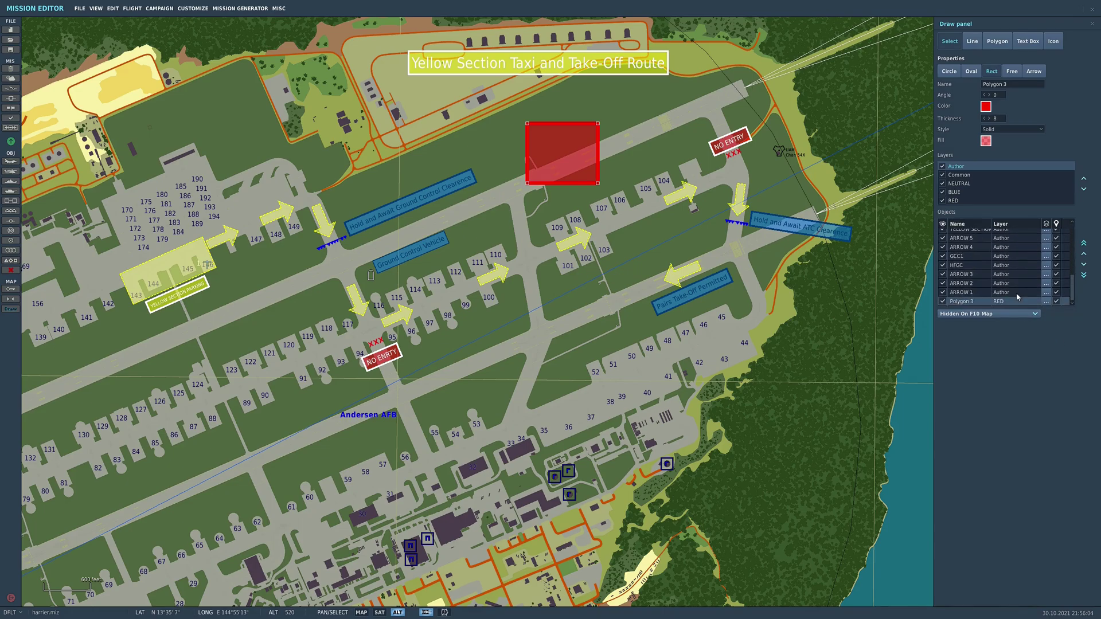
Step: Find the red rectangle in the object list and return it to the Author layer
{"action": "scroll", "coordinate": [1014, 288], "scroll_direction": "up", "scroll_amount": 2}
{"action": "scroll", "coordinate": [1014, 287], "scroll_direction": "down", "scroll_amount": 2}
{"action": "left_click", "coordinate": [1046, 301]}
{"action": "left_click", "coordinate": [1059, 310]}
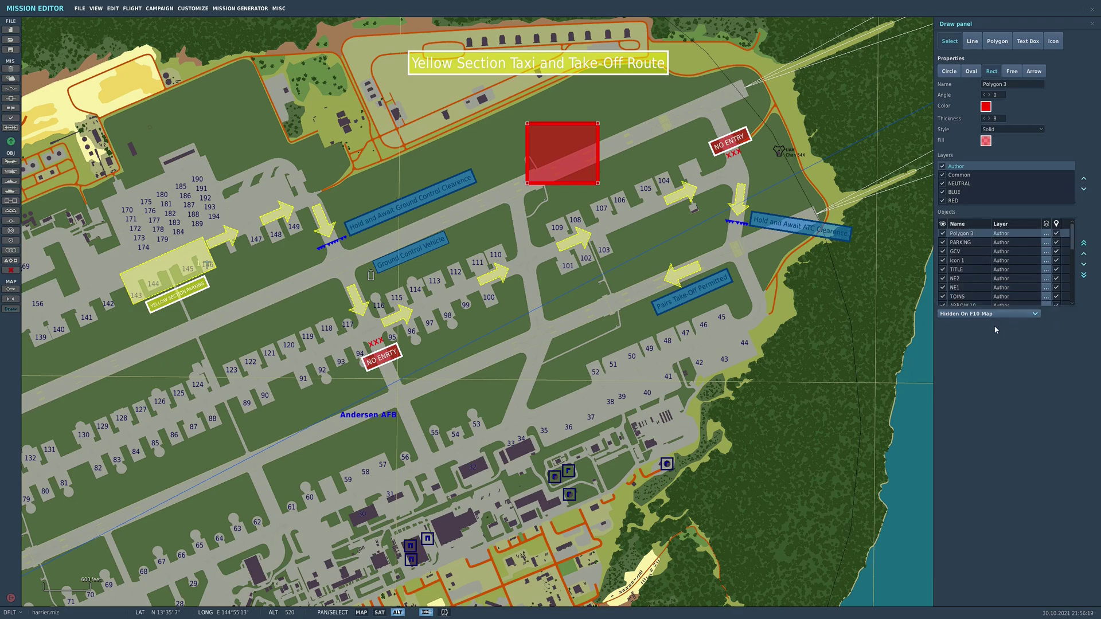